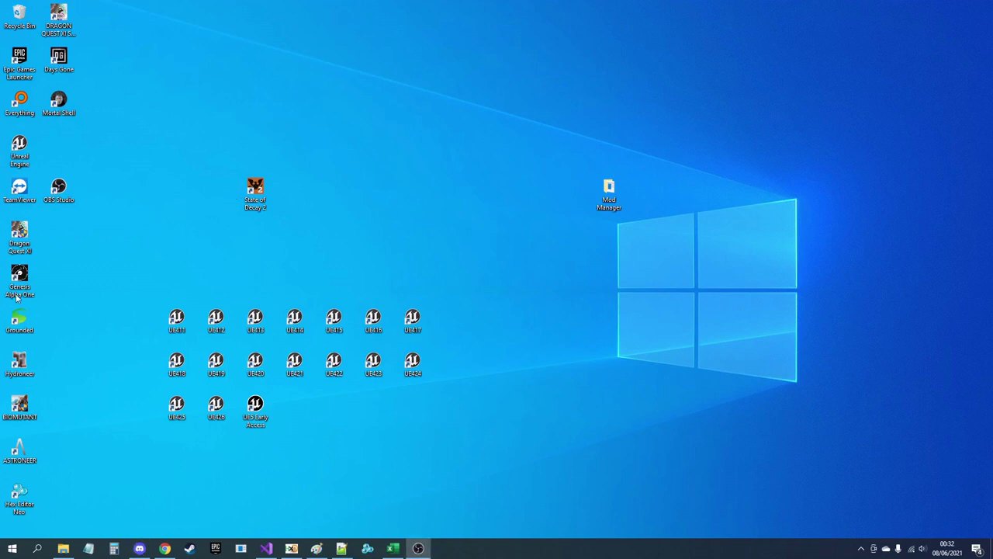
- Bring Chrome to the front and close the YouTube Studio tab
drag(116, 270, 472, 469)
click(472, 475)
click(165, 548)
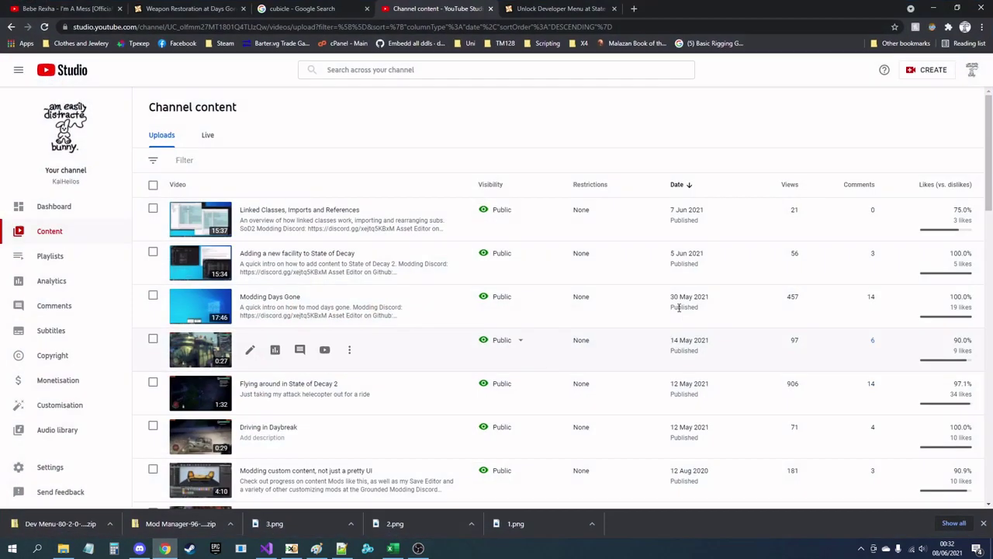
click(490, 9)
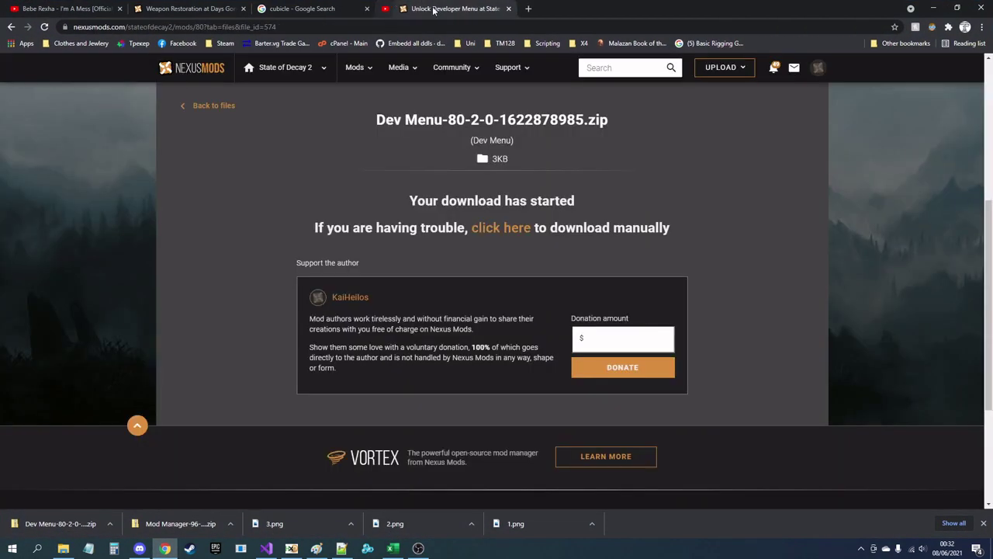
- Scroll back to the top of the Unlock Developer Menu mod page
scroll(584, 210, up, 1)
scroll(585, 209, up, 3)
scroll(584, 210, down, 3)
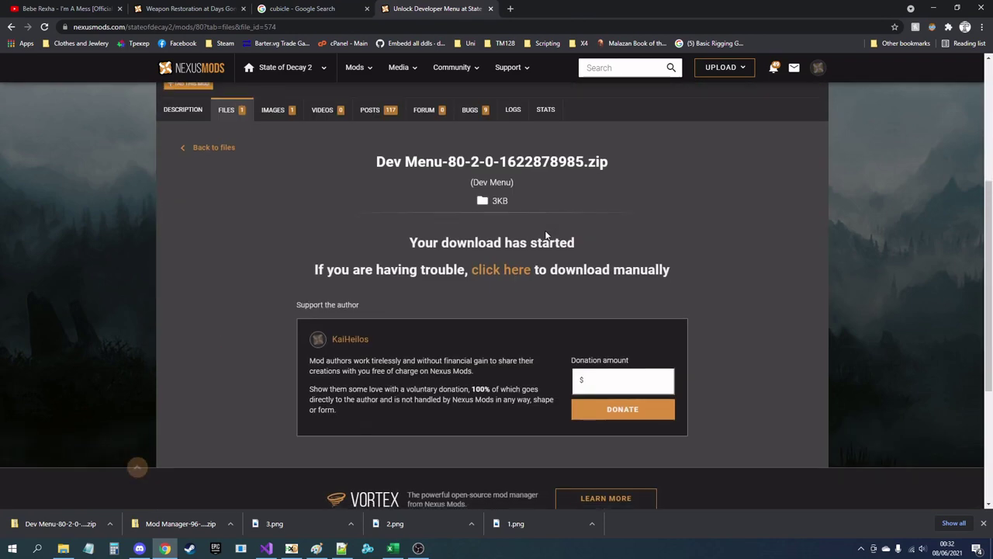
scroll(570, 204, up, 3)
click(628, 67)
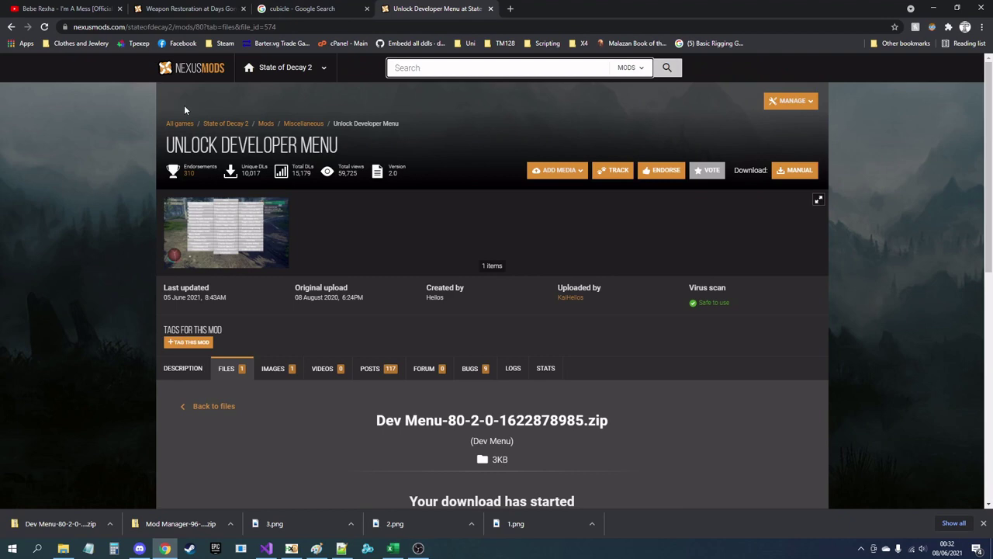
- Find and open the State of Decay 2 Mod Manager page on Nexus Mods
click(225, 123)
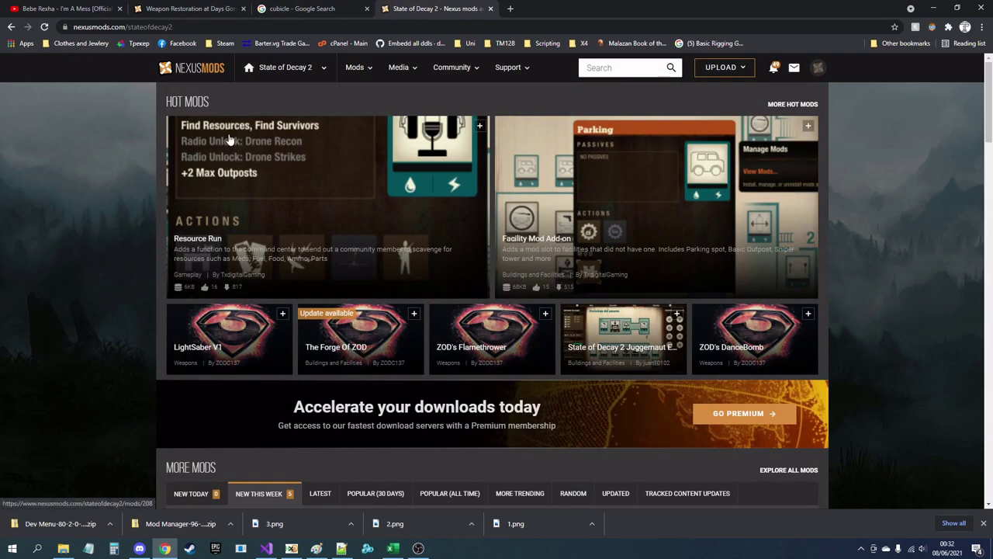
click(618, 72)
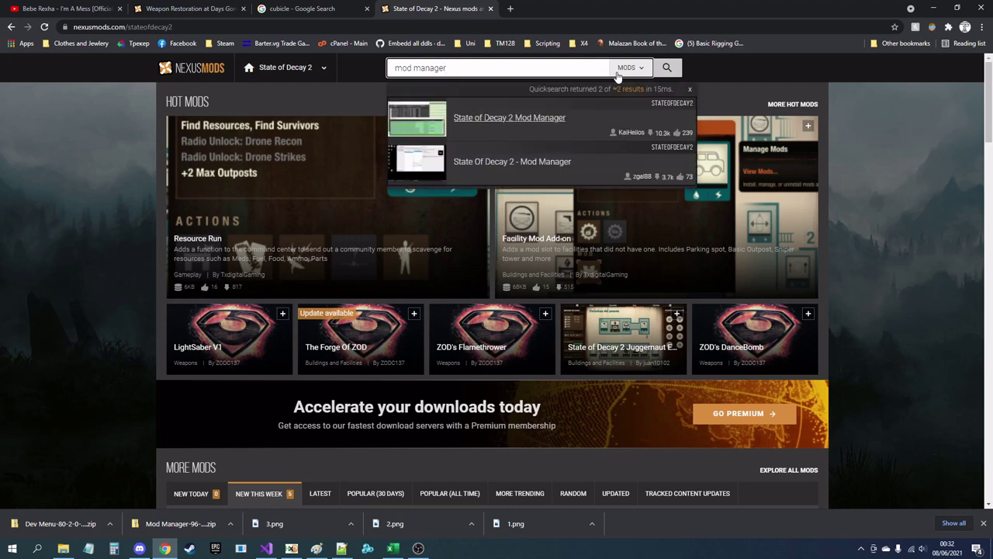
click(505, 121)
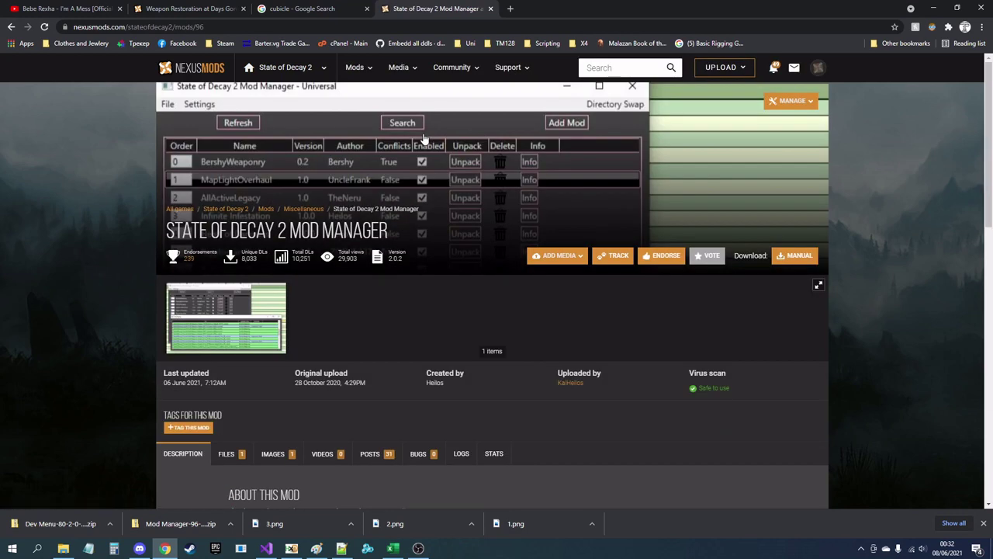
click(621, 68)
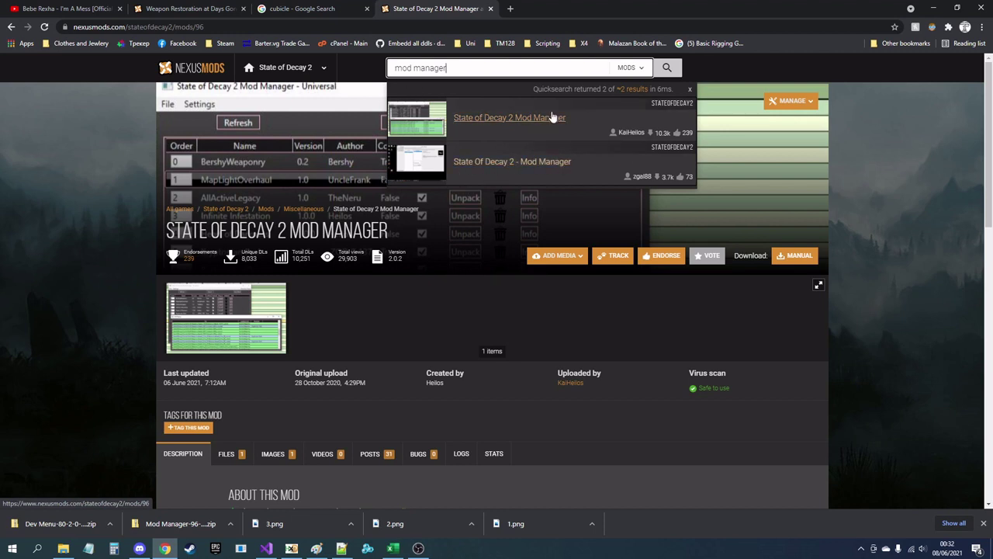
click(384, 141)
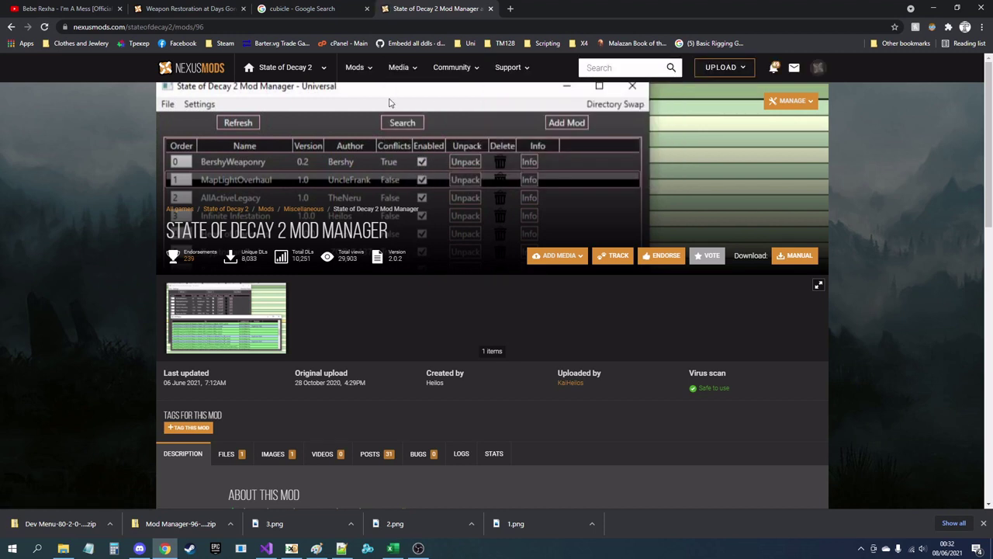
scroll(353, 288, down, 1)
- Start the slow manual download of Mod Manager-96-2-0-2 zip (1.1MB)
click(797, 204)
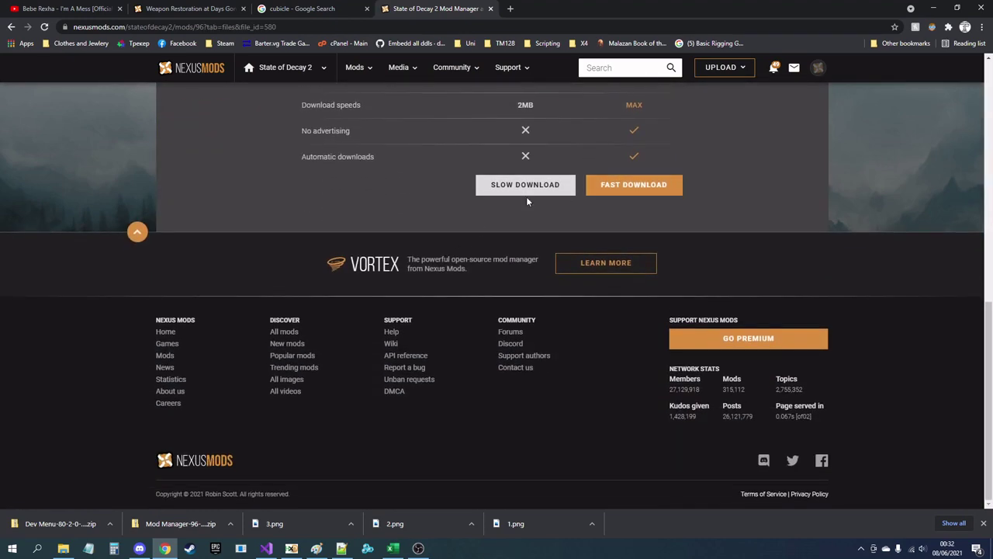
click(526, 191)
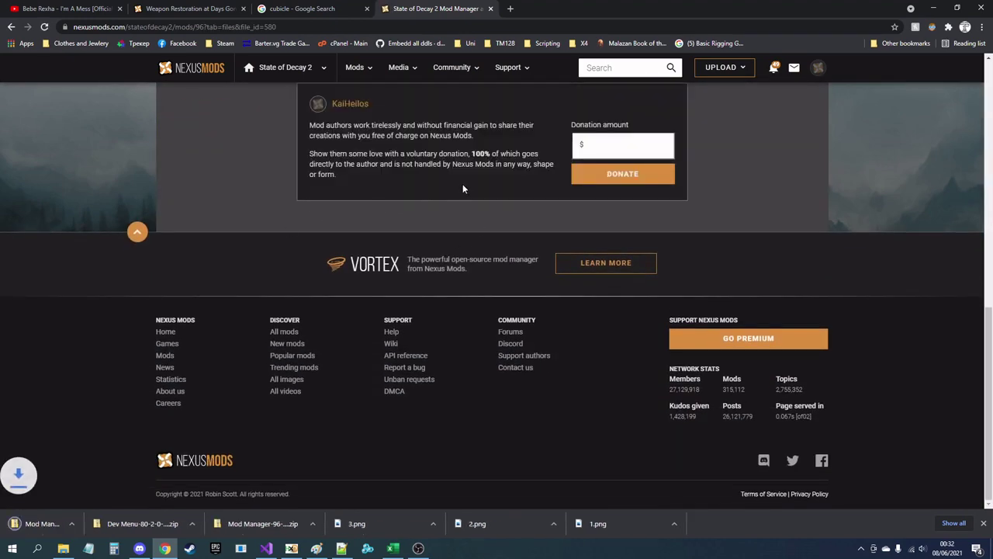
scroll(116, 460, up, 2)
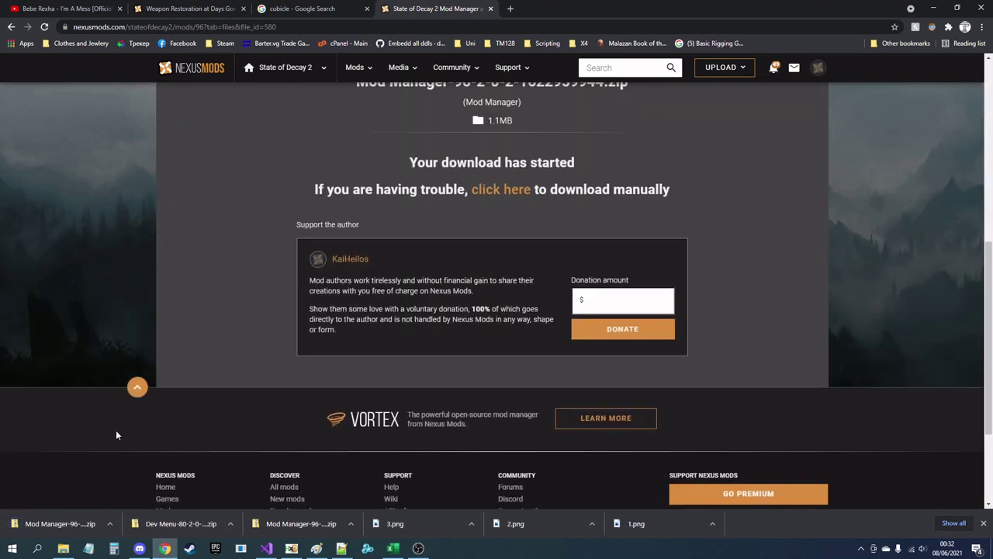
click(110, 525)
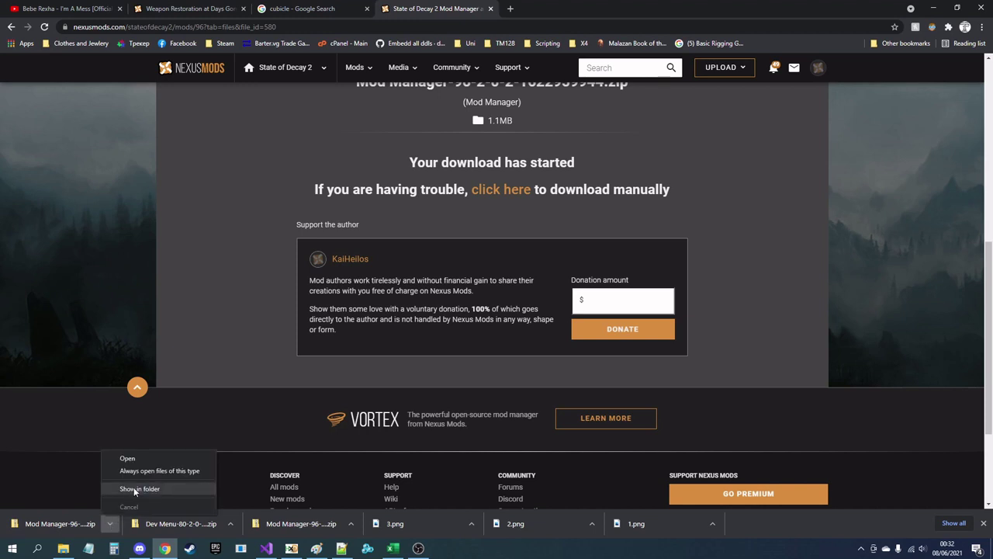
- Copy ModIntegrator.exe from the download folder onto the desktop
click(133, 487)
click(373, 80)
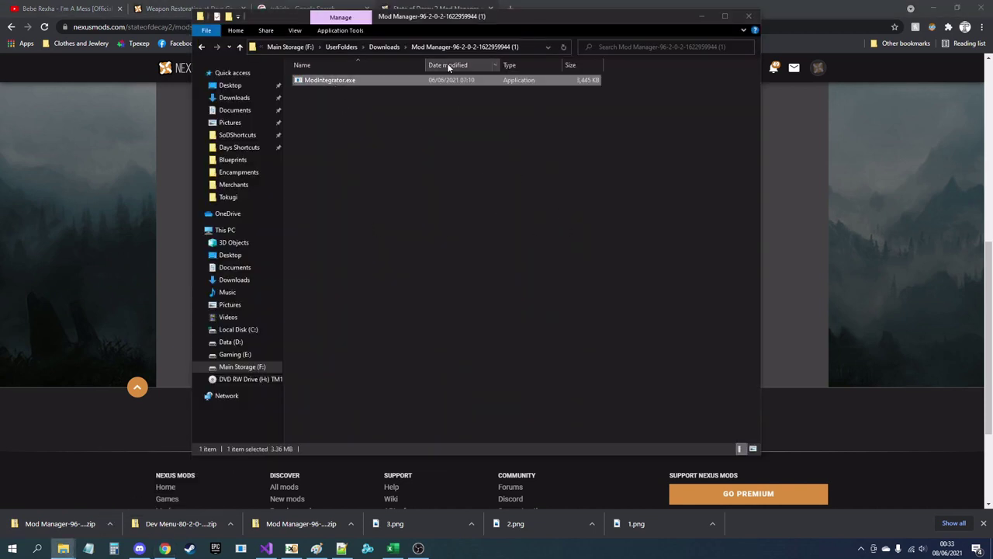
click(703, 16)
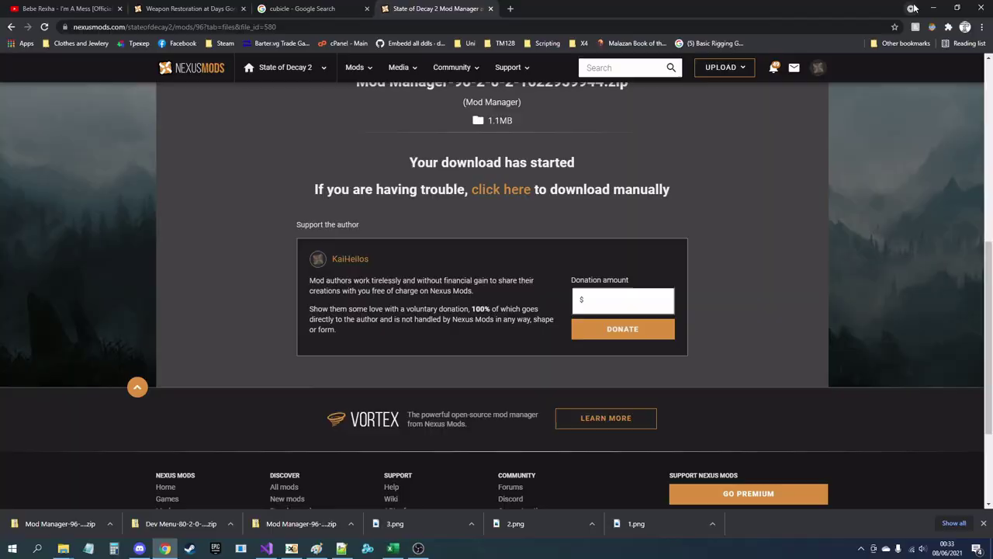
click(934, 8)
right_click(528, 248)
click(556, 289)
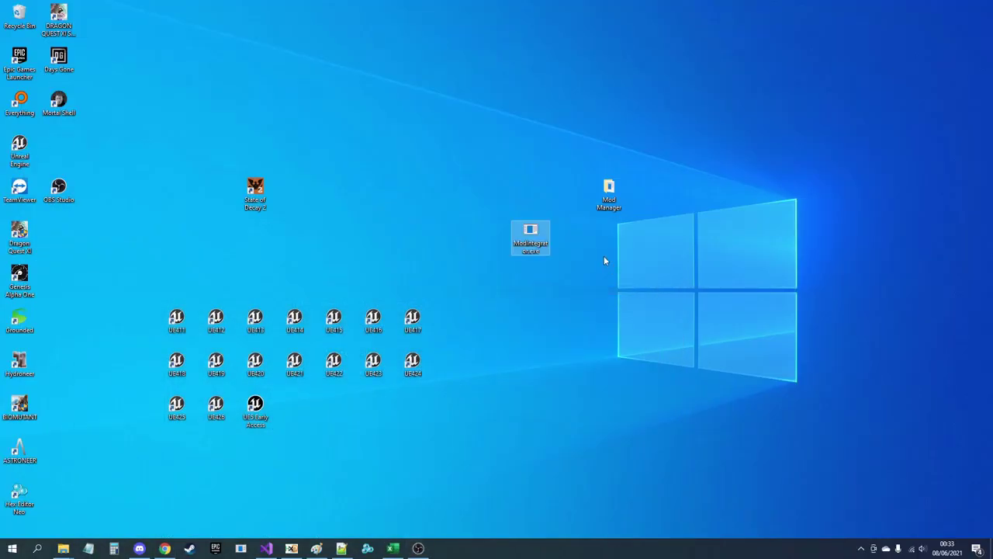
- Move ModIntegrator.exe into the Mod Manager folder, replacing the existing copy
click(603, 254)
drag(532, 243, 610, 194)
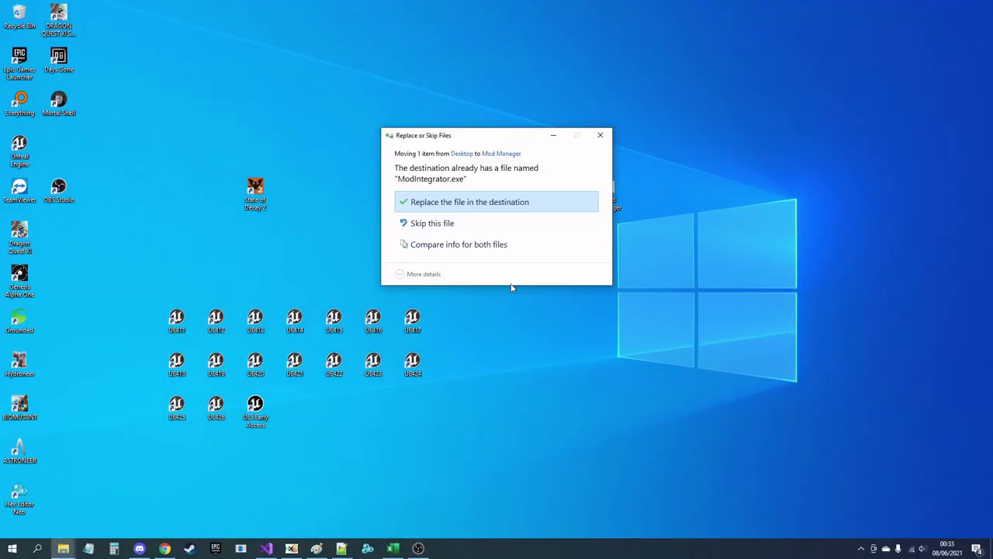
click(424, 205)
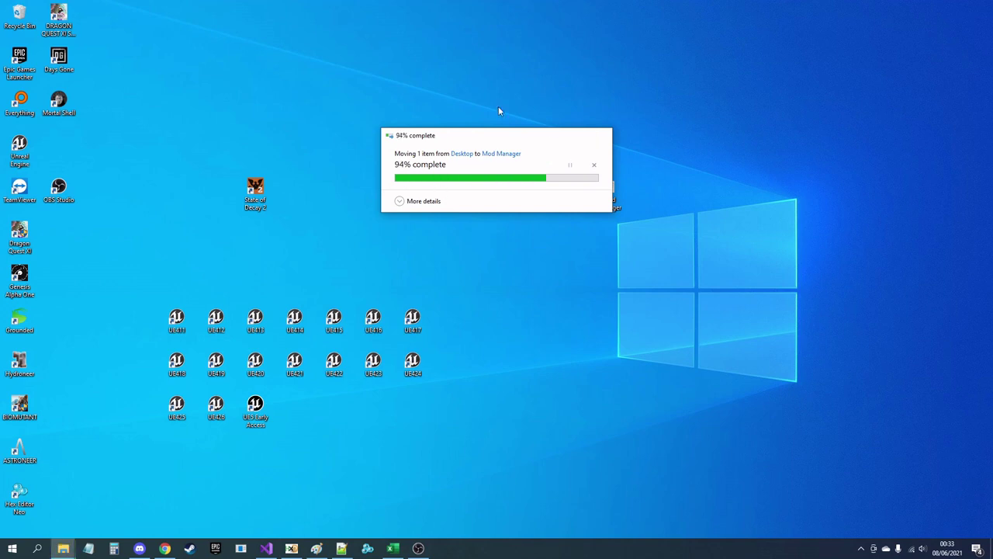
- Launch ModIntegrator.exe from the Mod Manager folder
double_click(616, 190)
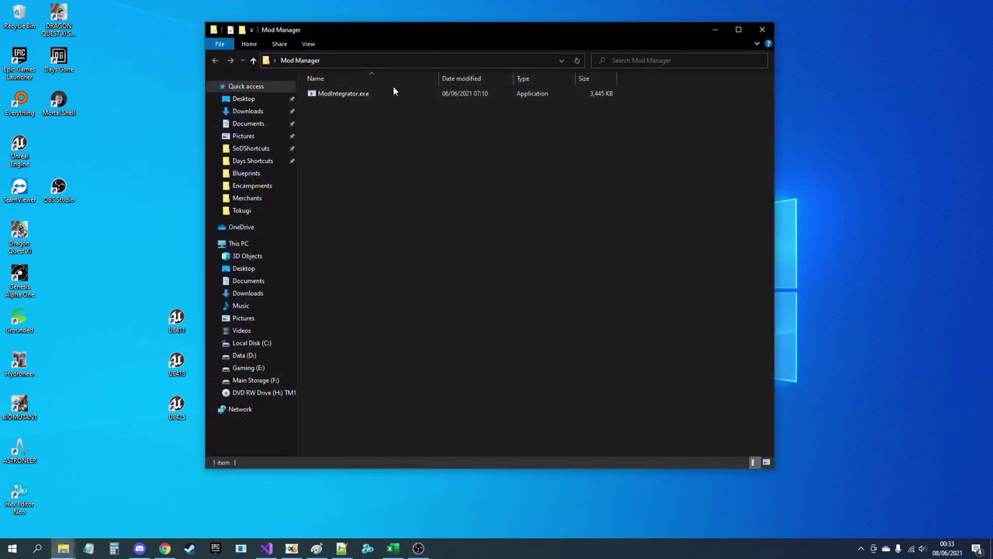
double_click(355, 94)
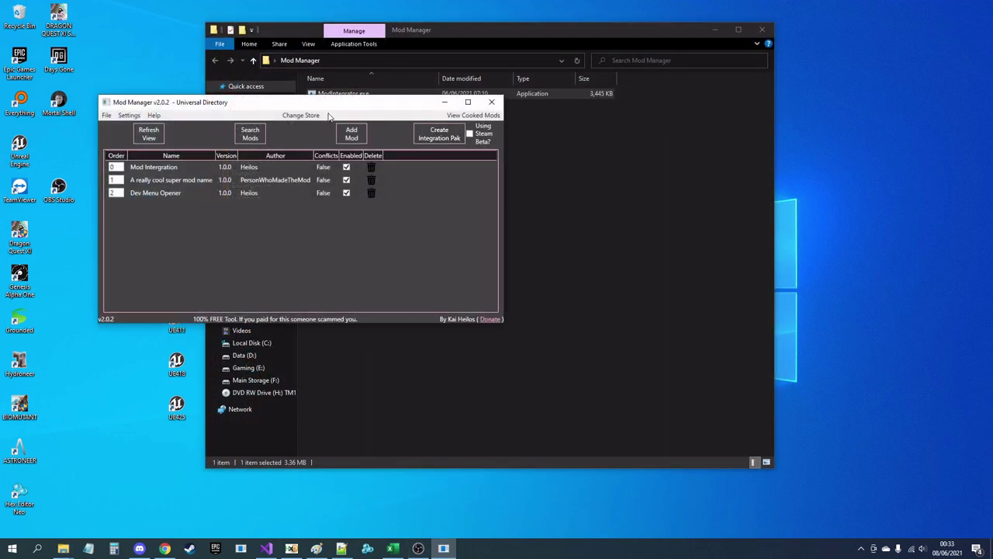
drag(309, 99, 545, 140)
- Delete Dev Menu Opener, A really cool super mod name and Mod Intergration from the list
click(414, 237)
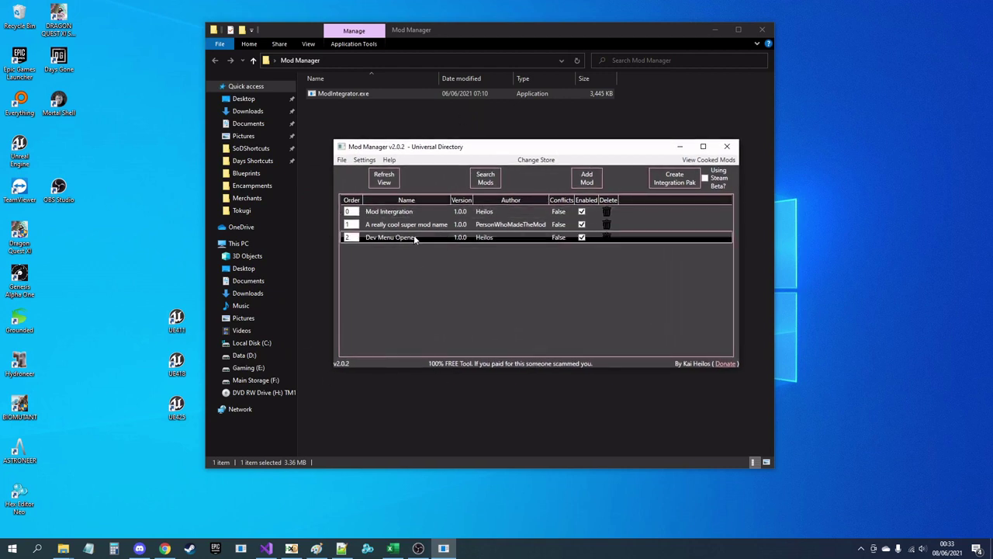
click(606, 238)
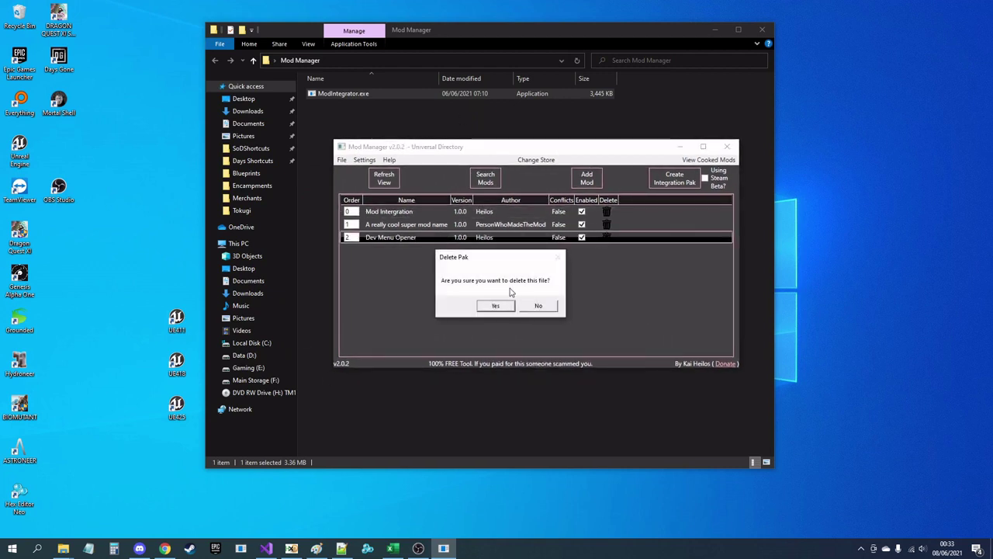
click(494, 307)
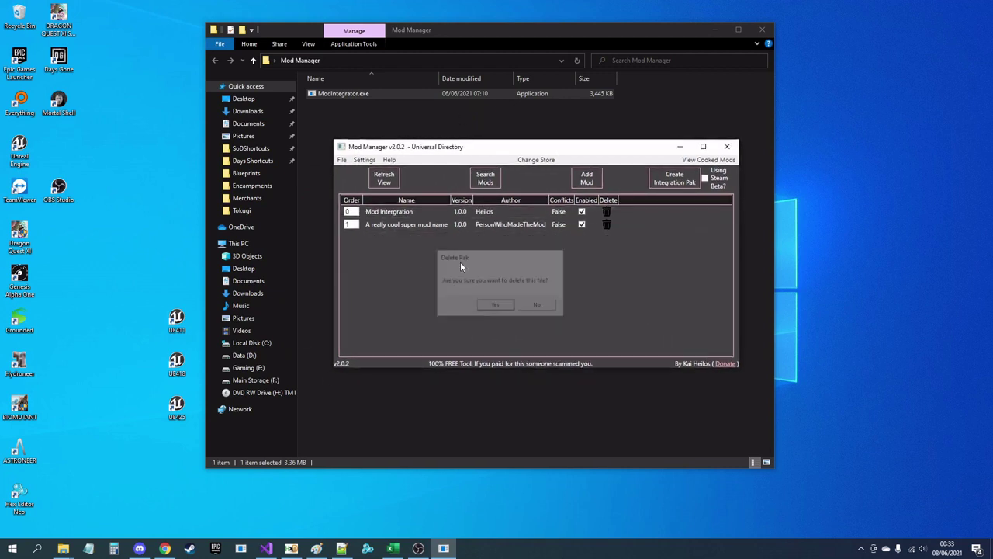
click(607, 224)
click(494, 305)
click(607, 211)
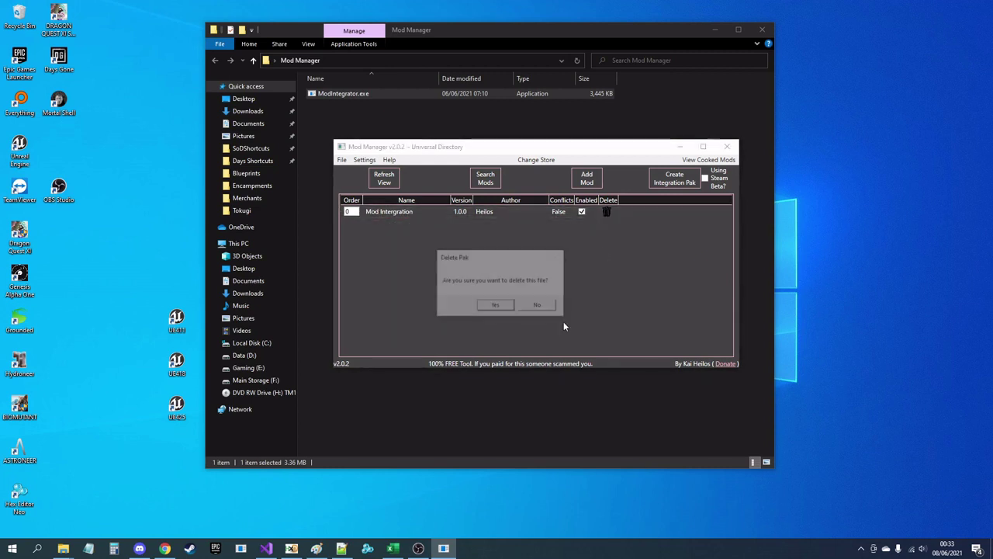
click(494, 304)
drag(528, 149, 645, 124)
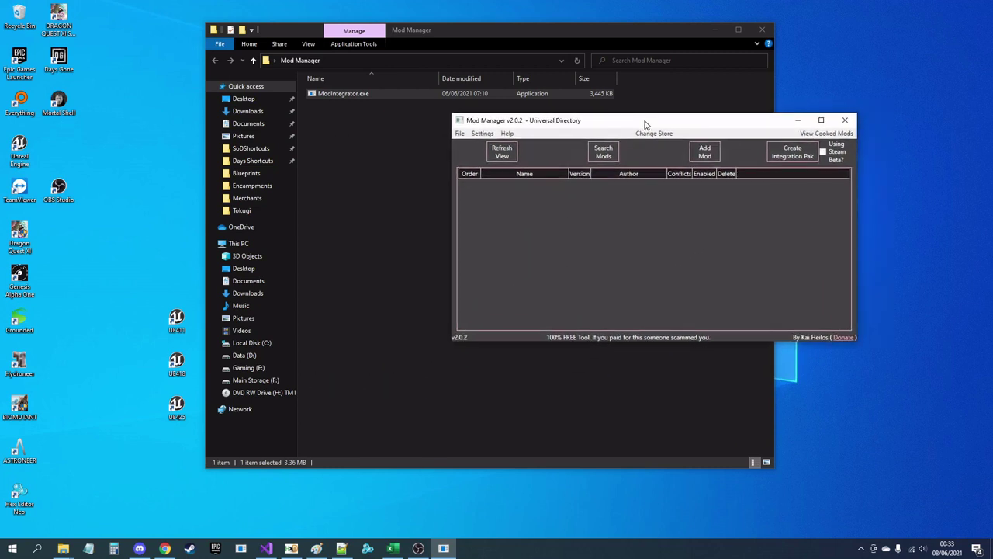
- Search Nexus Mods for 'dev menu' and open the Unlock Developer Menu page
click(164, 548)
scroll(520, 221, up, 5)
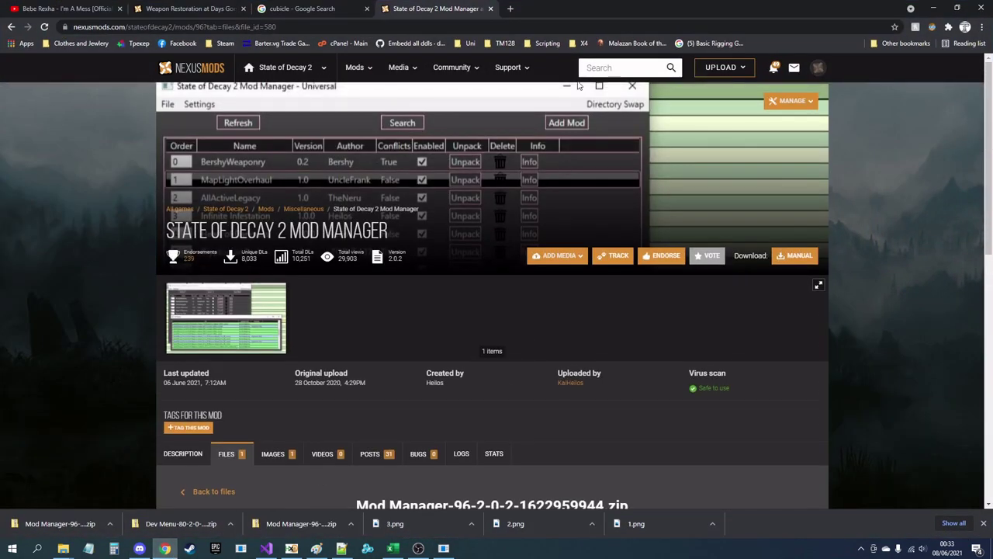
click(606, 67)
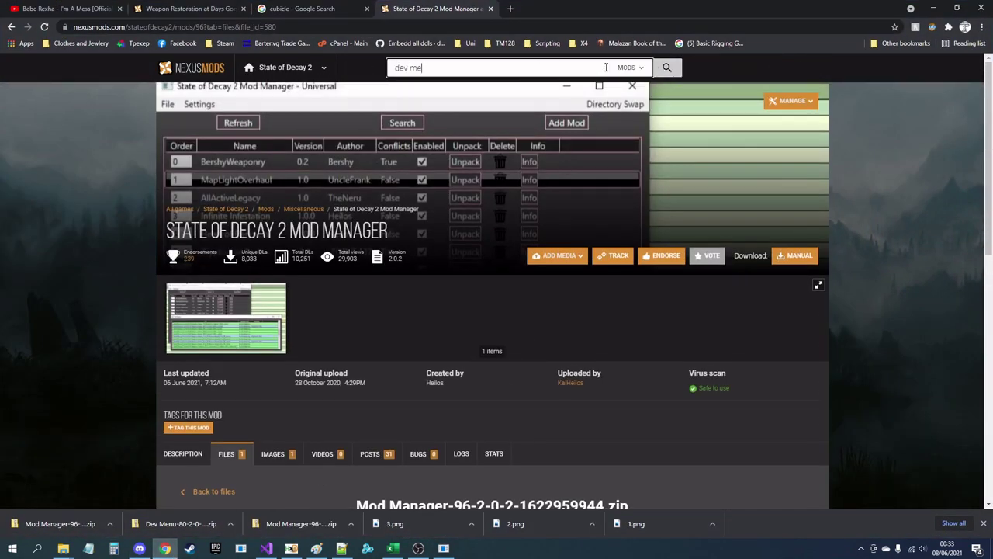
text(dev menu)
click(524, 117)
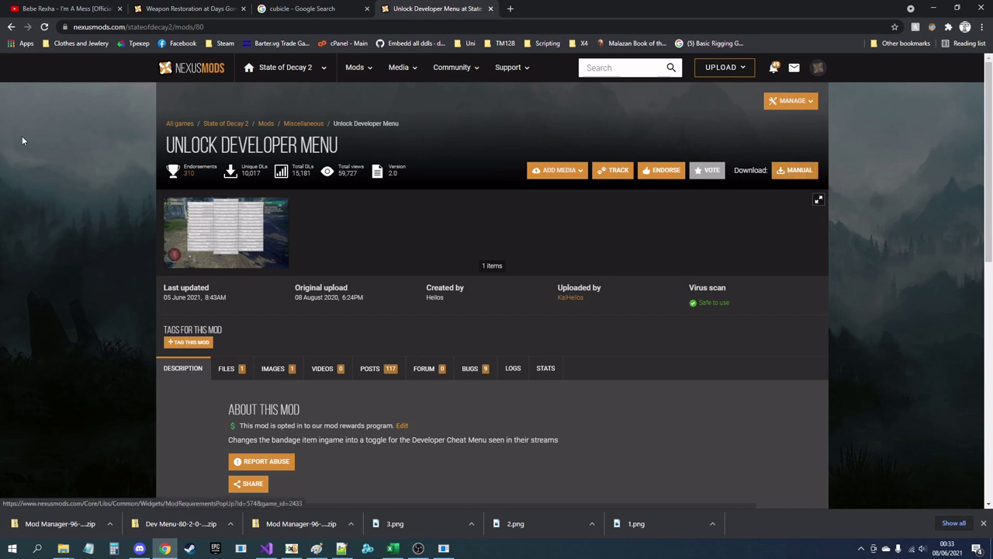
- Start the slow manual download of the 3KB Dev Menu-80-2-0 zip
click(794, 170)
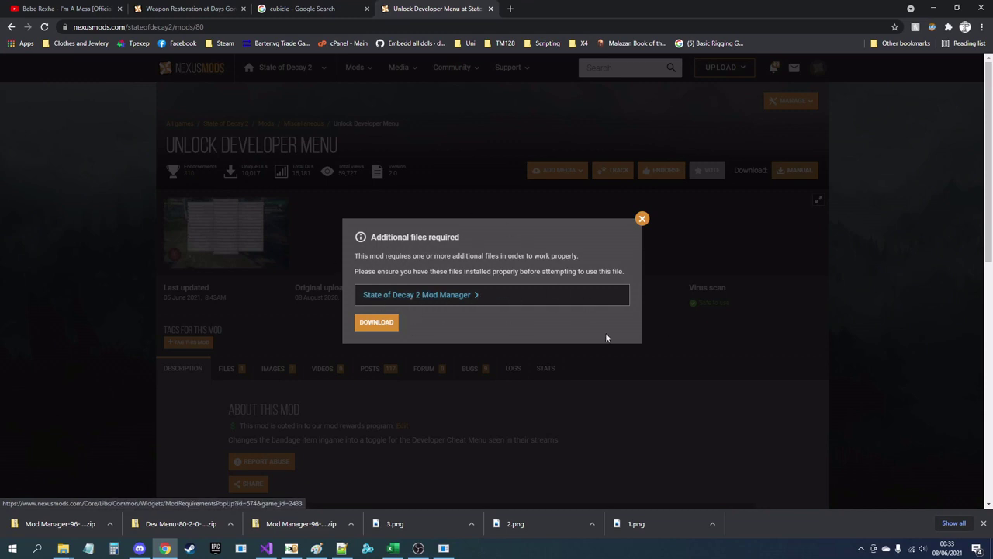
click(374, 322)
scroll(386, 354, down, 5)
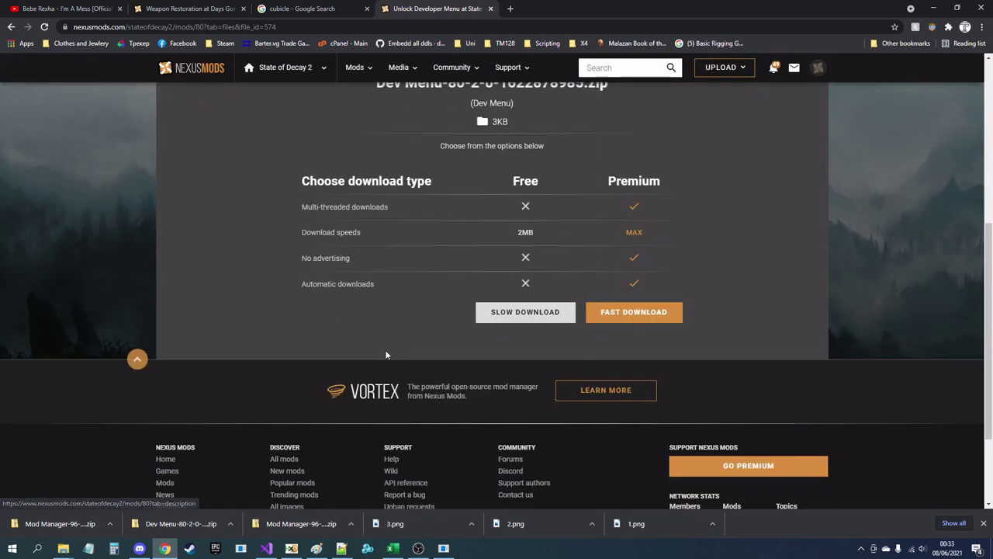
click(506, 197)
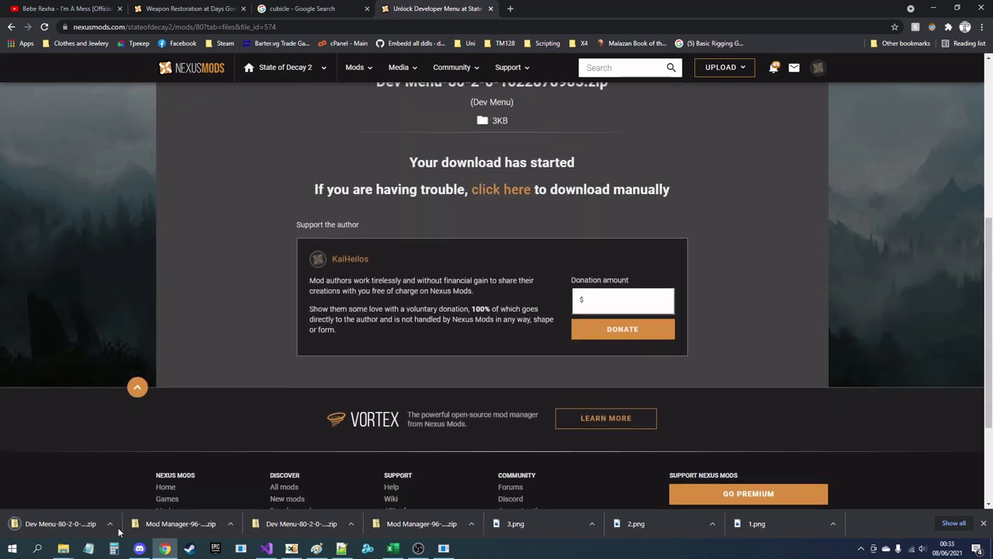
- Paste the downloaded Dev Menu zip onto the desktop
click(112, 527)
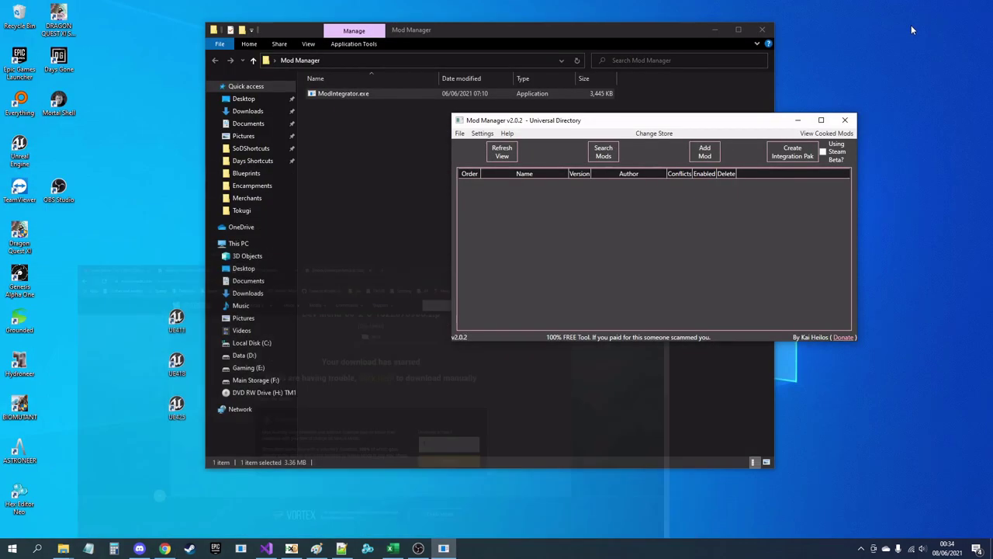
right_click(138, 218)
click(160, 266)
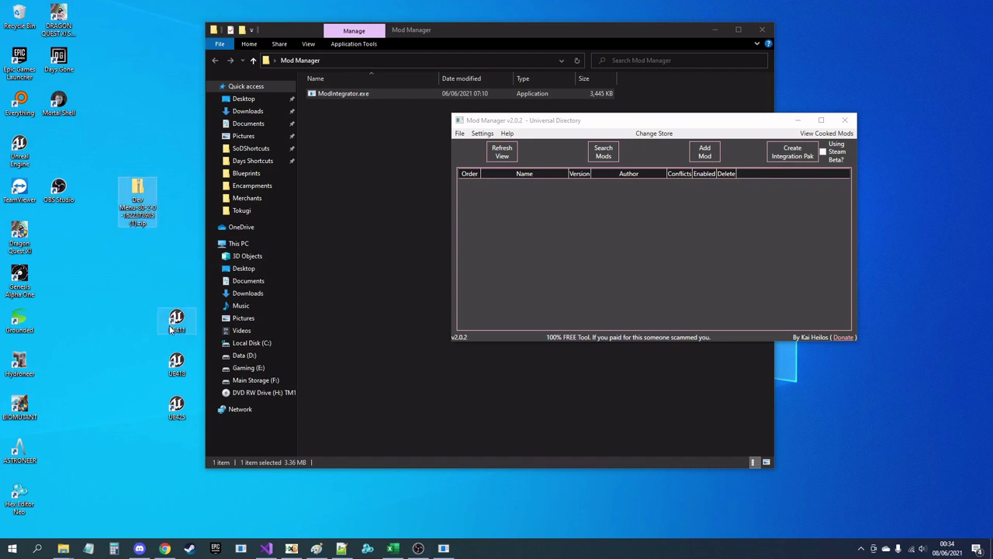
right_click(141, 184)
key(Escape)
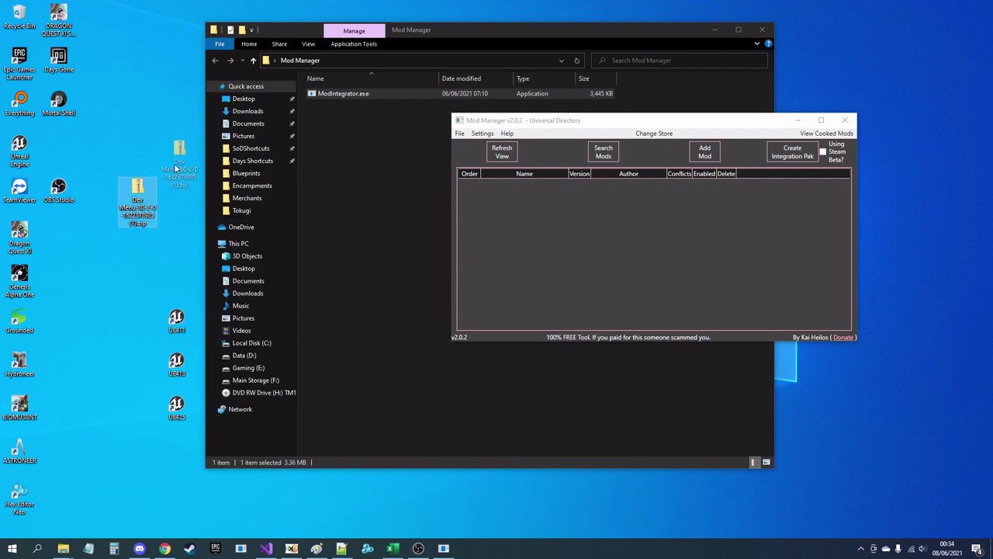
- Import Dev Menu Opener 1.0.0 from the Dev Menu zip into Mod Manager
drag(138, 188, 551, 211)
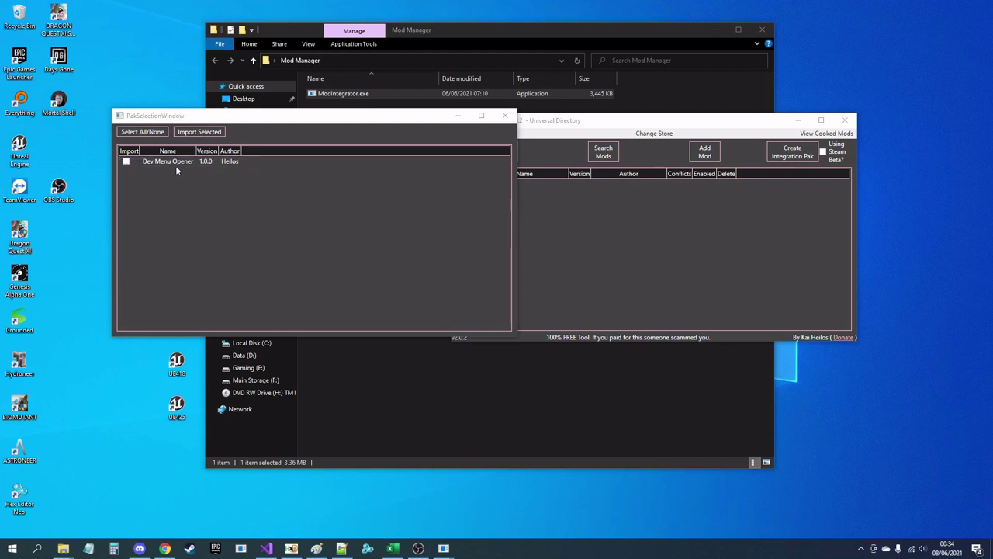
click(175, 163)
click(142, 180)
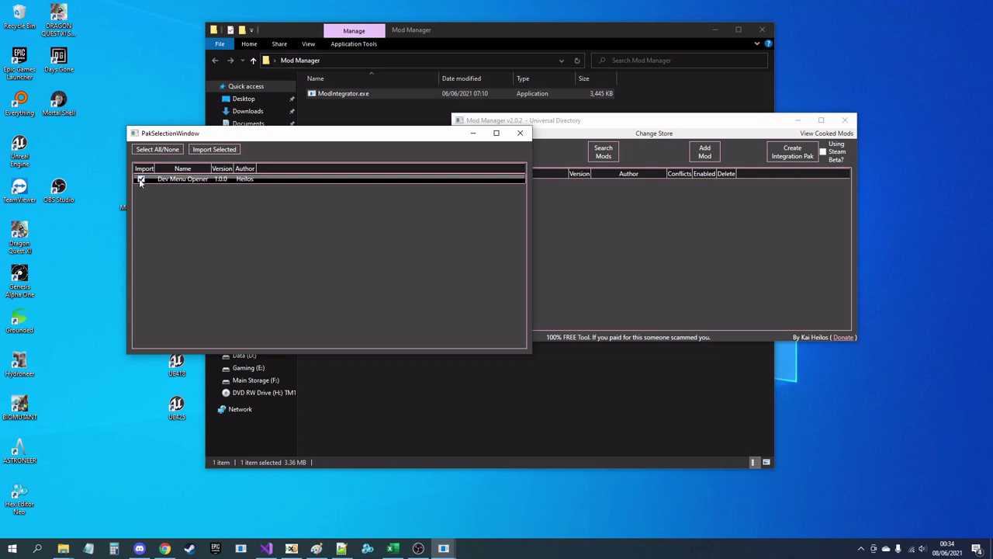
click(211, 150)
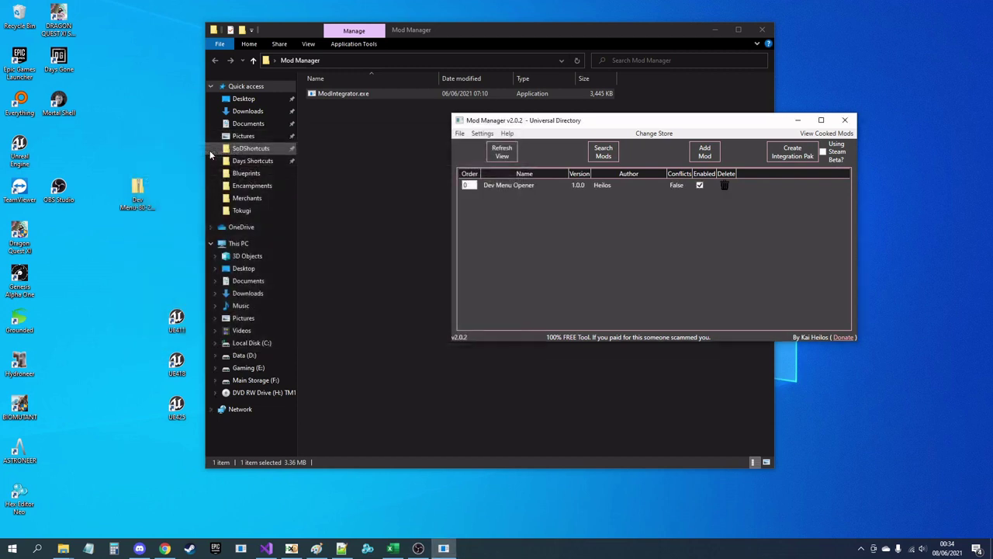
- Extract the Dev Menu zip with 7-Zip into a desktop folder and open it
right_click(127, 201)
mouse_move(188, 259)
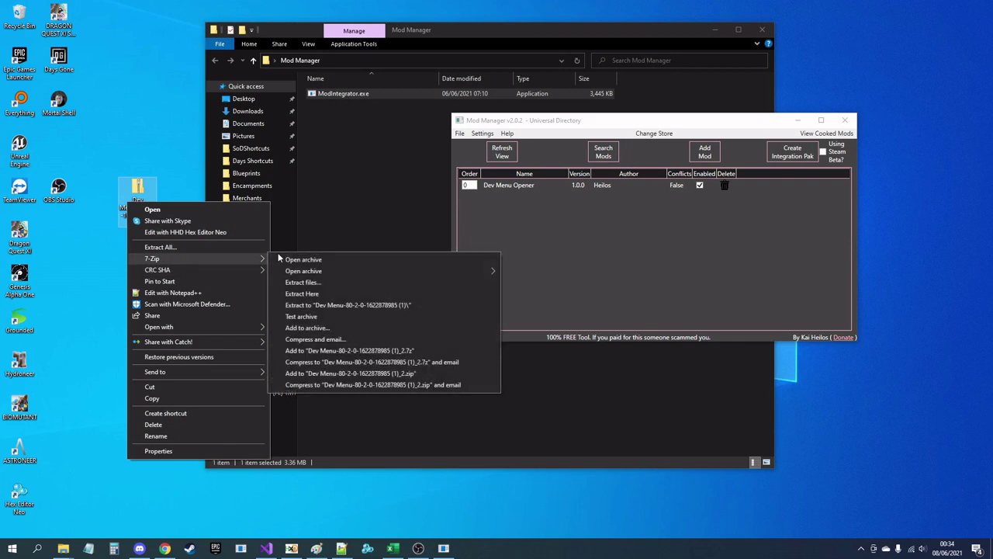
click(333, 305)
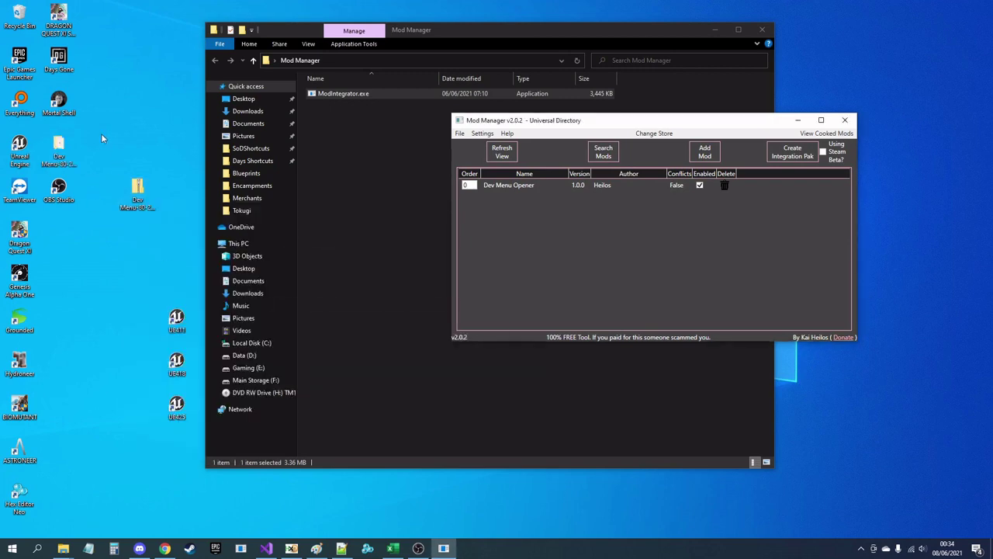
double_click(58, 148)
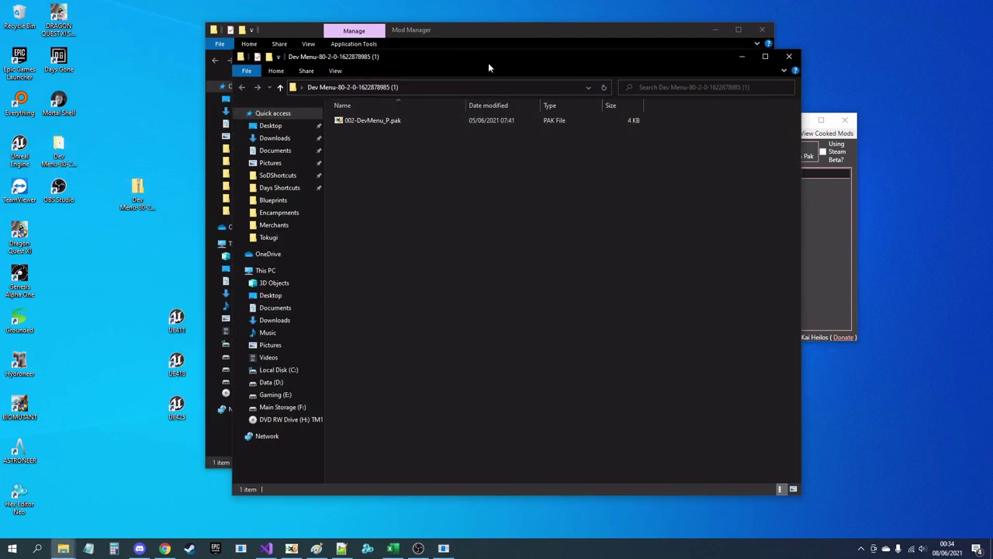
drag(489, 68, 215, 50)
- Delete Dev Menu Opener from Mod Manager and drag in 002-DevMenu_P.pak
click(724, 184)
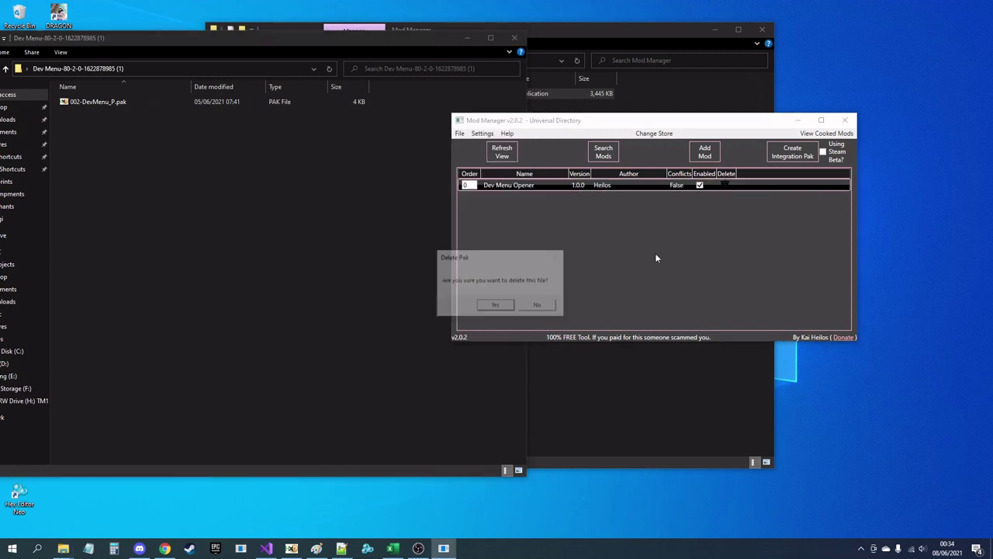
click(497, 305)
drag(93, 102, 576, 256)
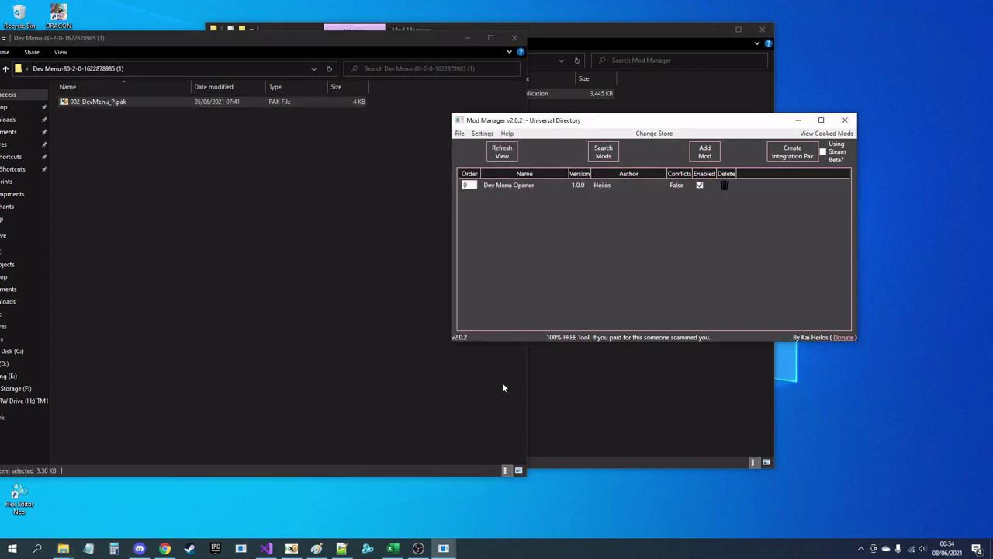
- Delete Dev Menu Opener again and browse for a mod via Add Mod
click(725, 186)
click(497, 305)
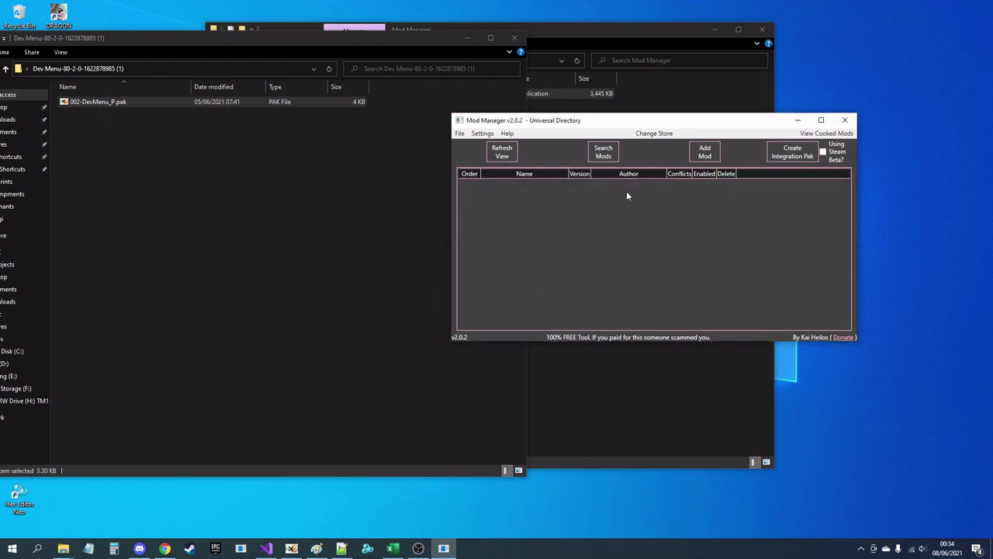
click(719, 157)
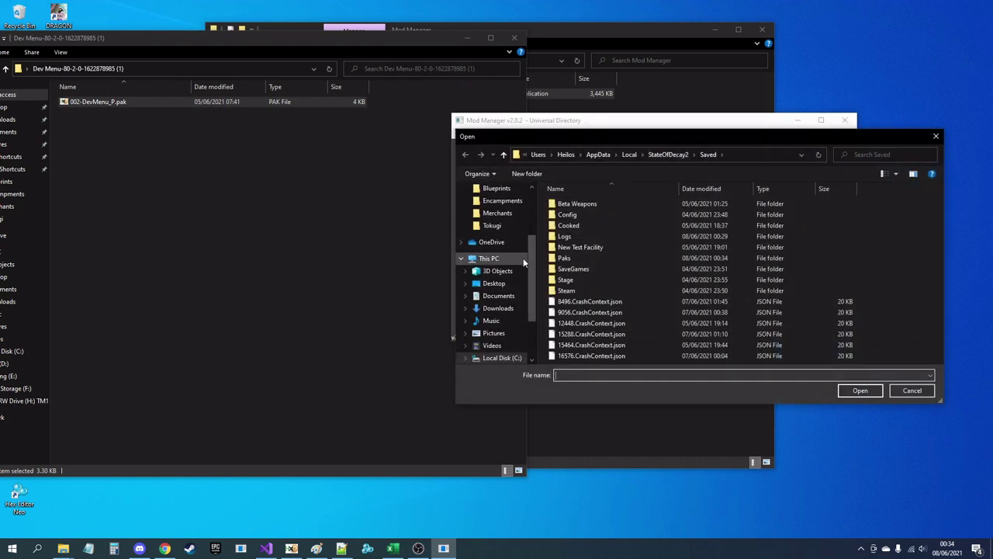
drag(531, 258, 533, 180)
- Import Dev Menu Opener from the Desktop Dev Menu zip and close the extracted folder window
click(494, 209)
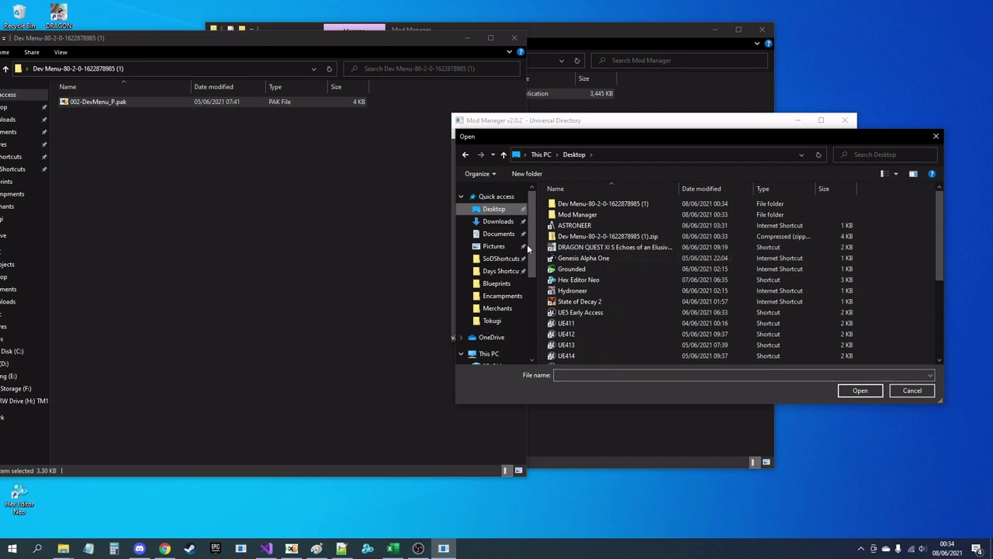
double_click(588, 236)
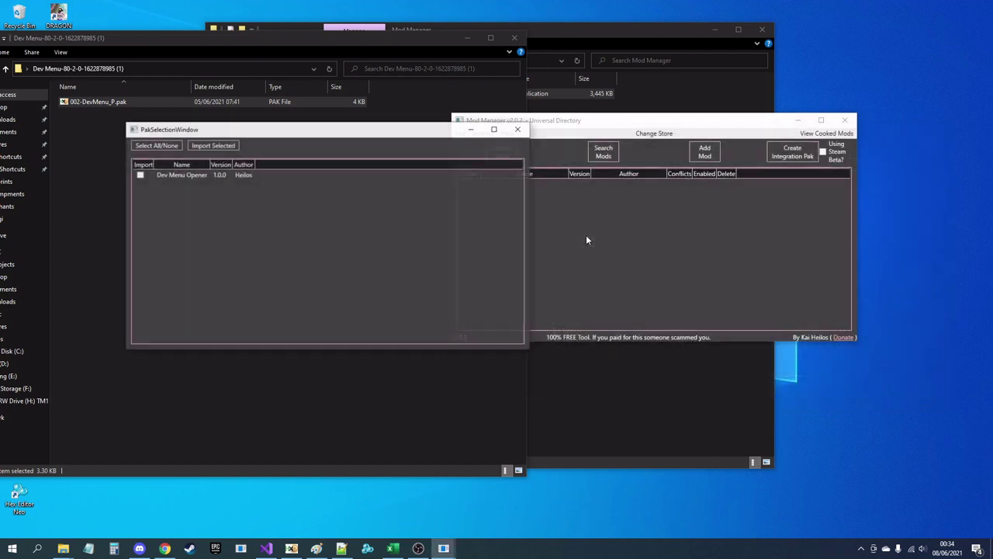
click(140, 174)
click(214, 146)
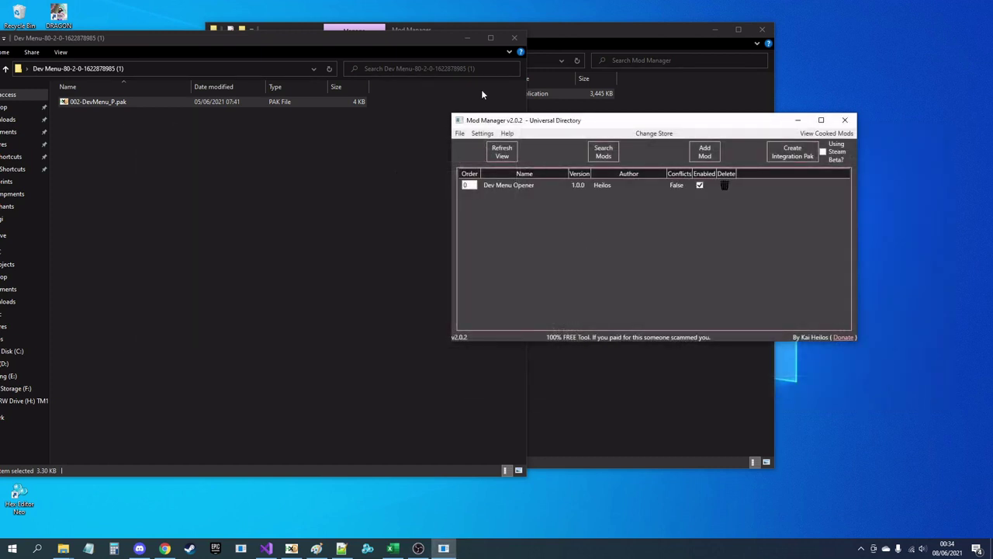
click(514, 37)
drag(594, 124, 484, 175)
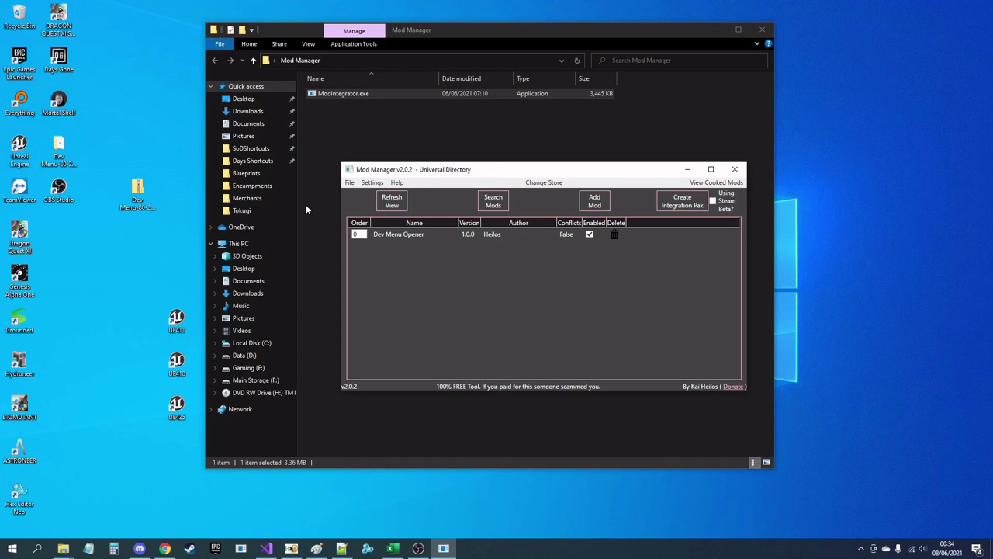
click(444, 34)
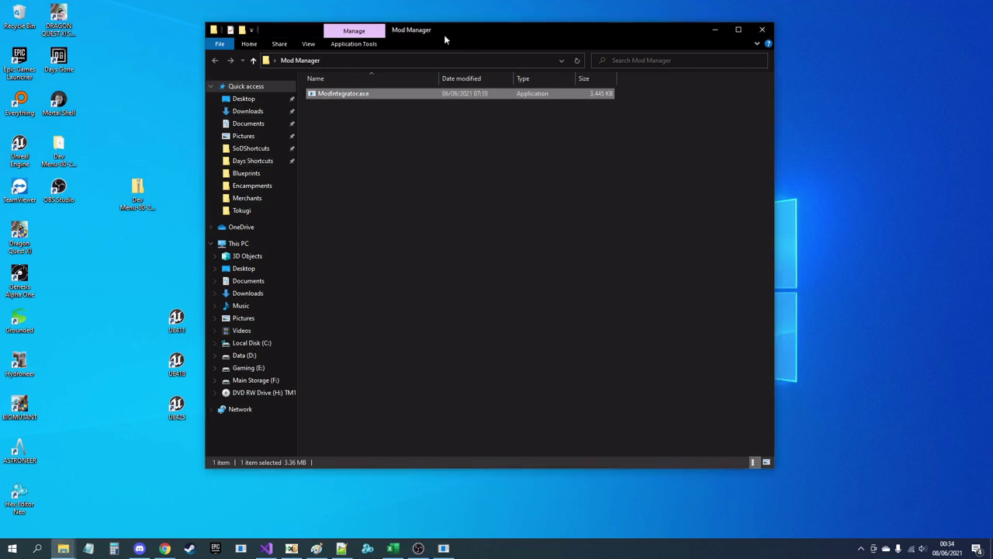
drag(668, 34, 431, 116)
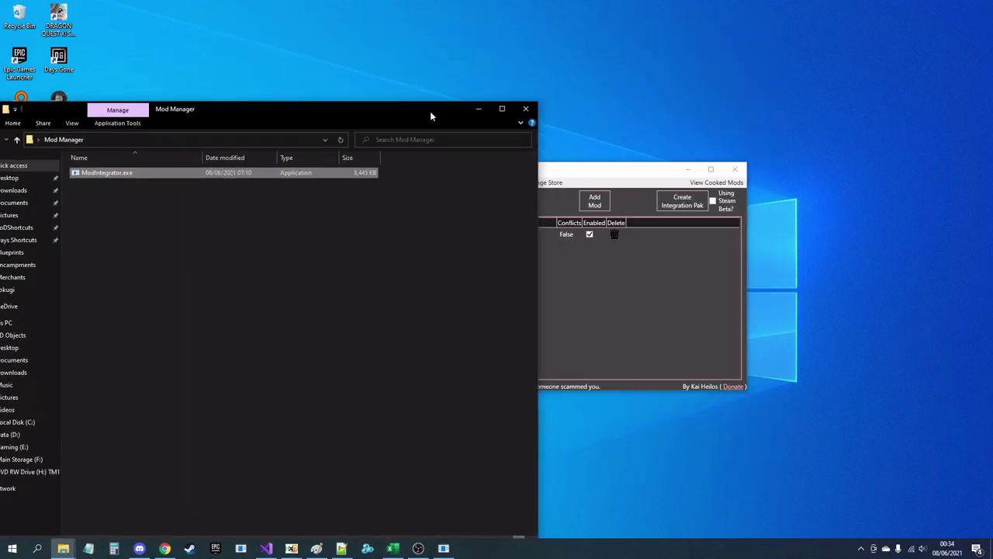
click(631, 183)
drag(458, 172, 578, 189)
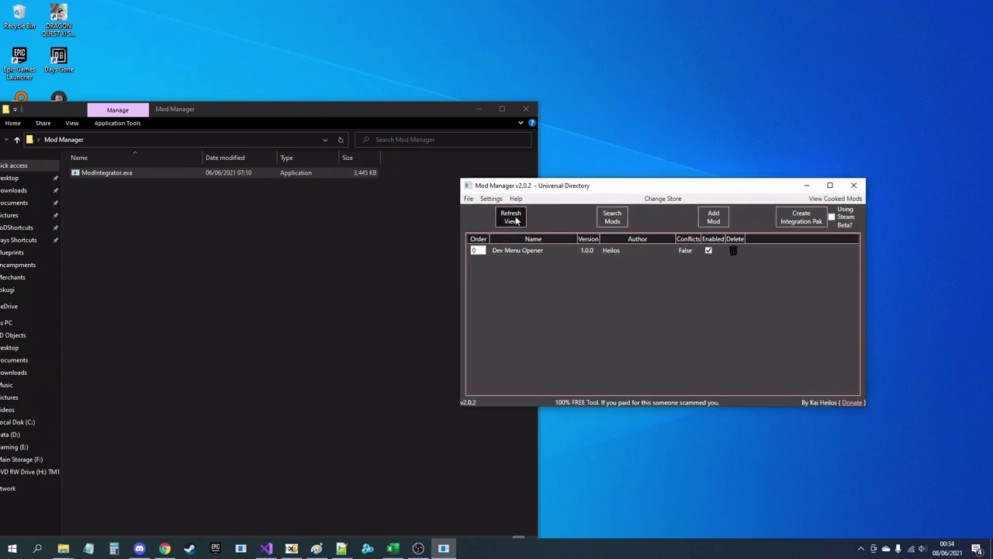
click(613, 217)
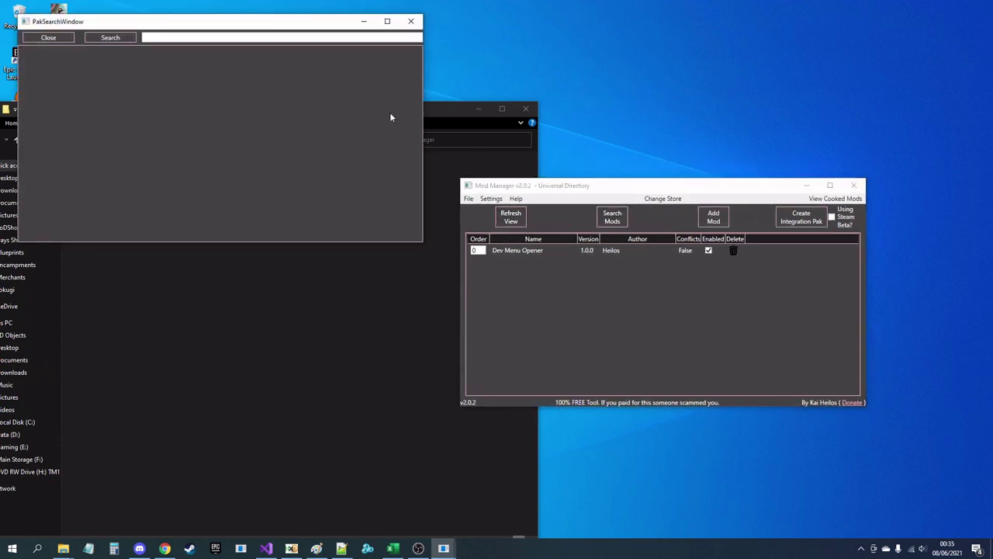
drag(198, 15, 282, 122)
click(273, 143)
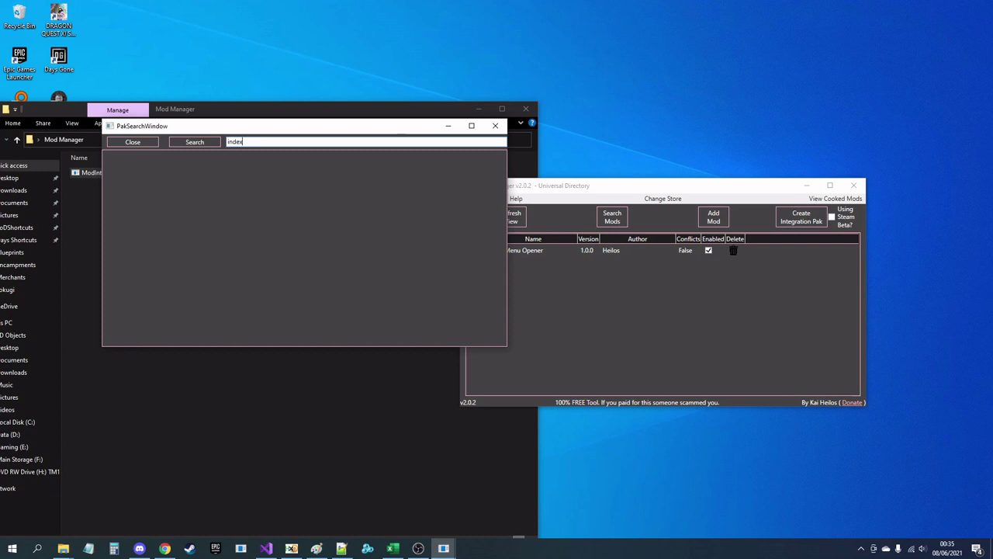
click(192, 145)
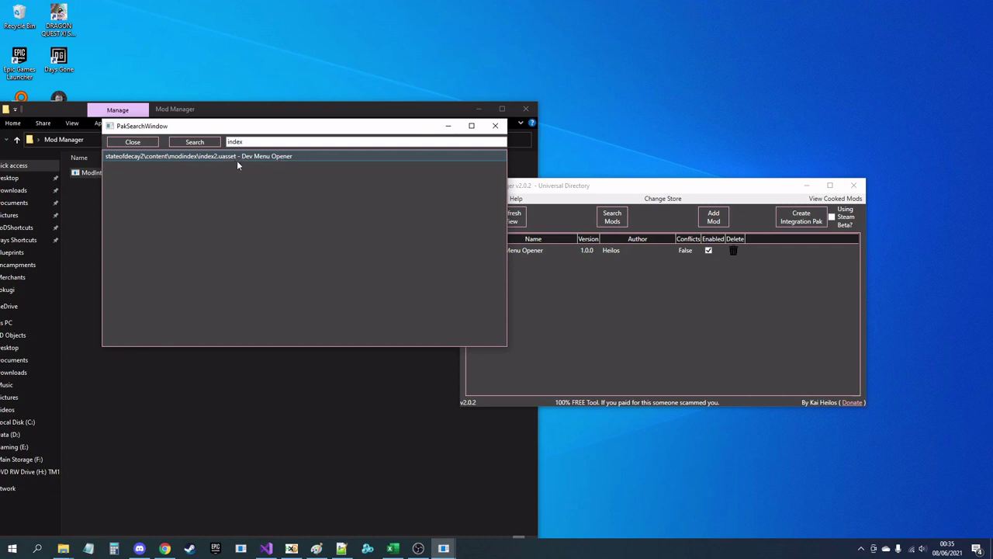
click(496, 126)
drag(644, 186, 512, 180)
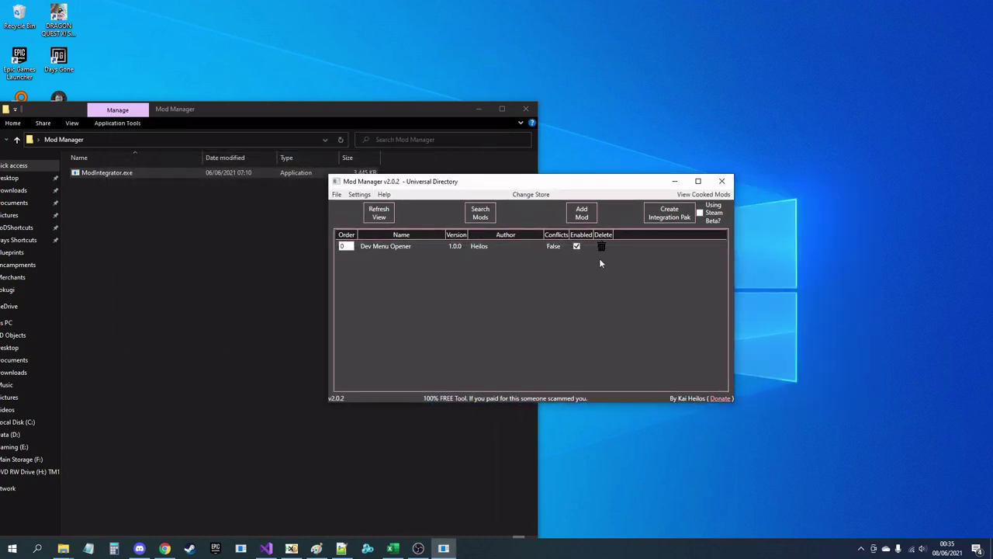
- Open the Dev Menu Opener conflict list and move it aside
click(542, 247)
double_click(538, 248)
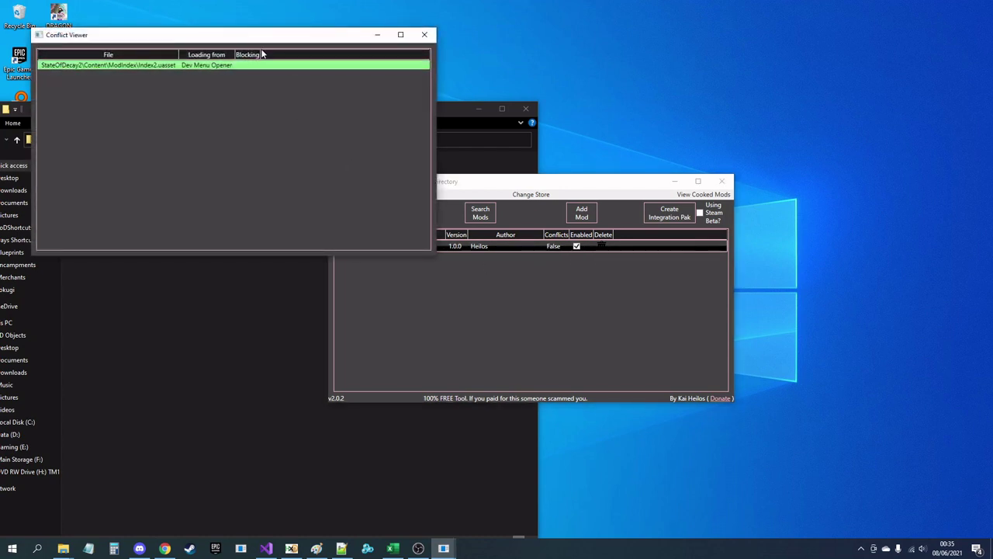
drag(250, 44, 285, 158)
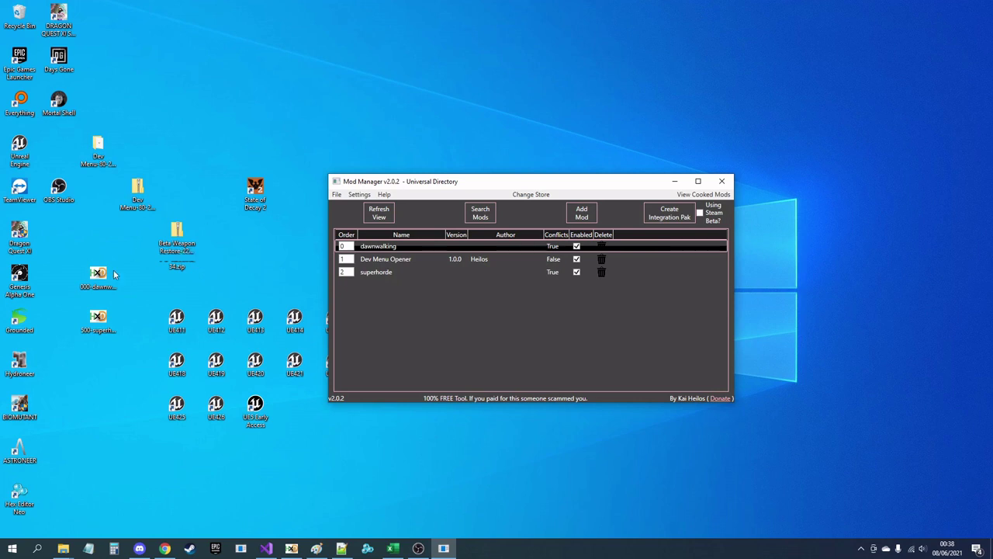
drag(56, 254, 130, 353)
click(139, 354)
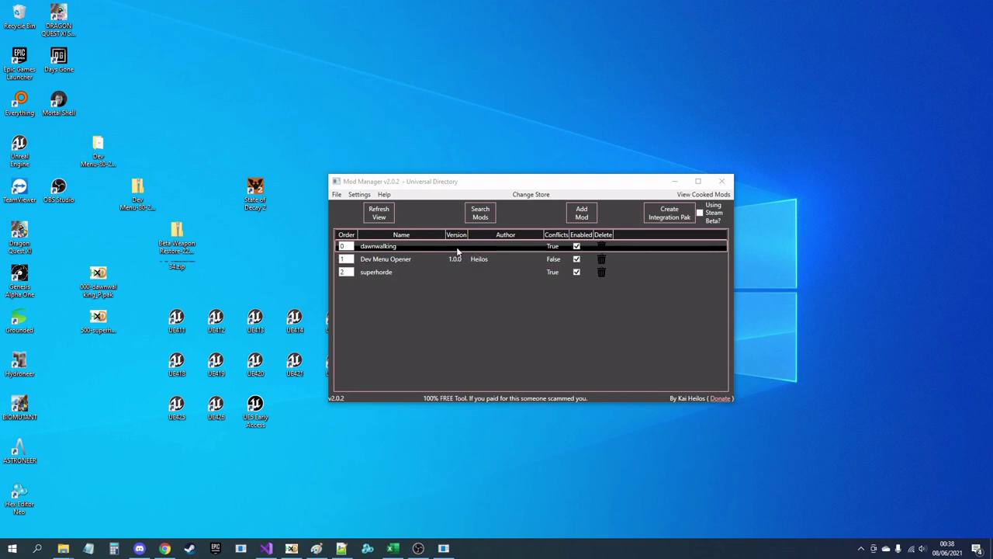
- Review superhorde's conflicts in an enlarged Conflict Viewer, then close it
click(443, 271)
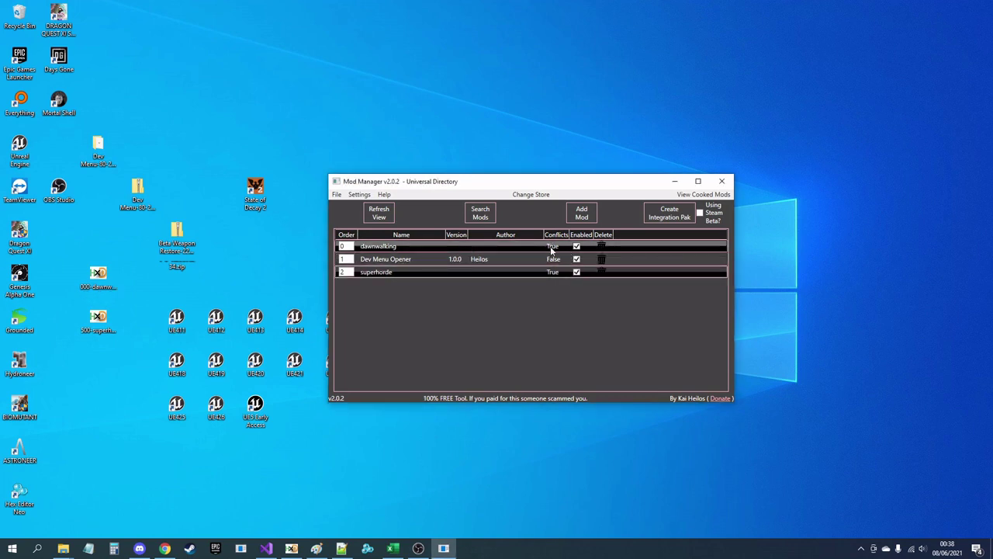
click(551, 246)
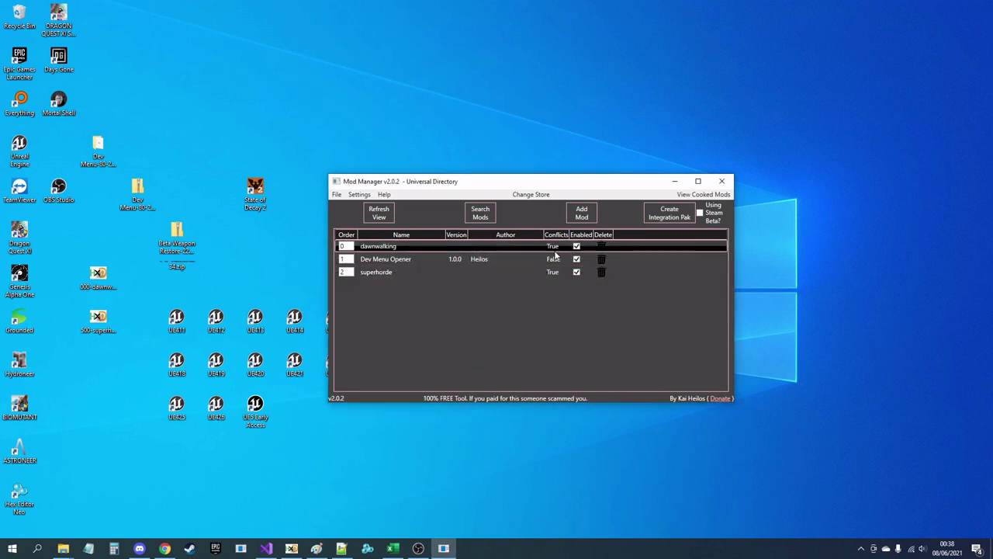
double_click(481, 271)
drag(427, 241, 613, 440)
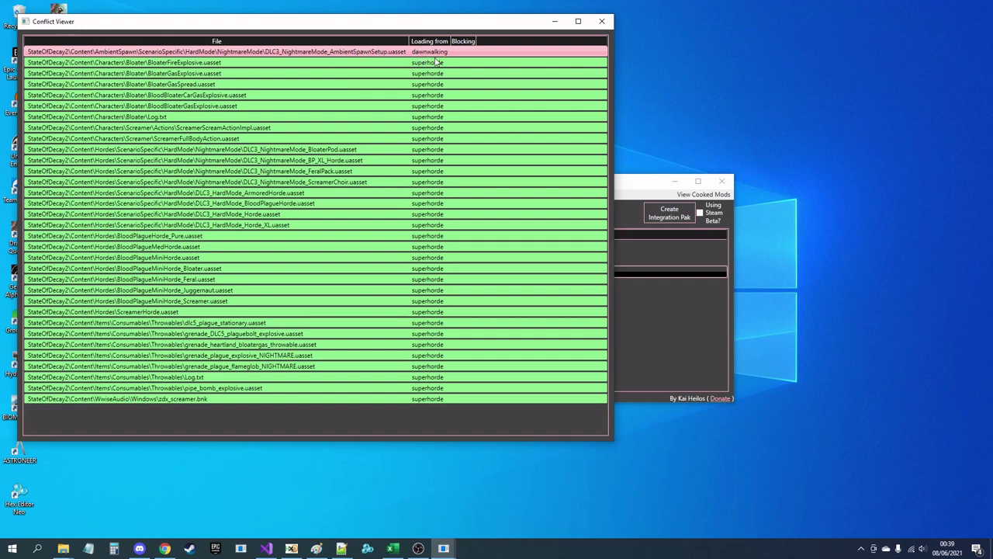
click(601, 20)
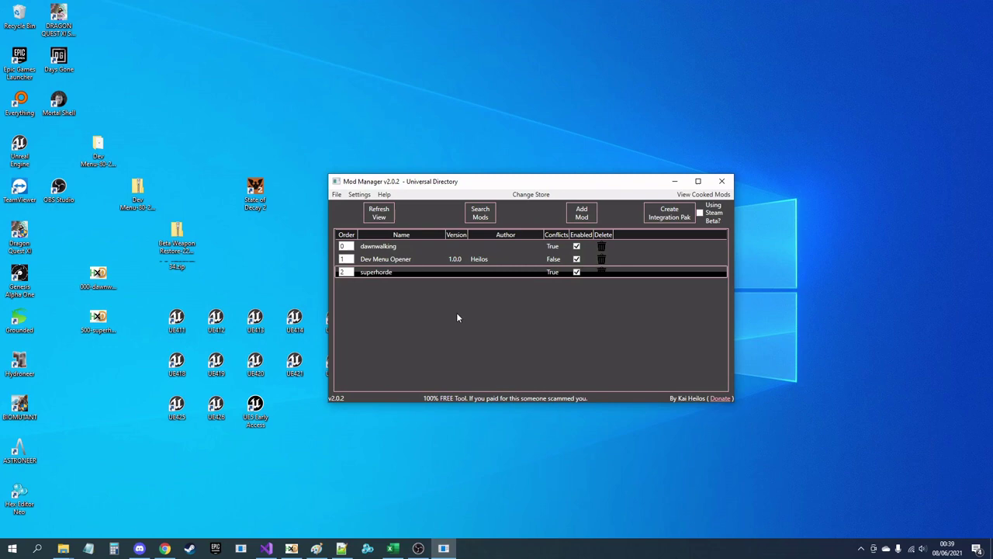
- Review dawnwalking's Loading from/Blocking conflicts, then recheck and close superhorde's list
click(392, 245)
double_click(392, 245)
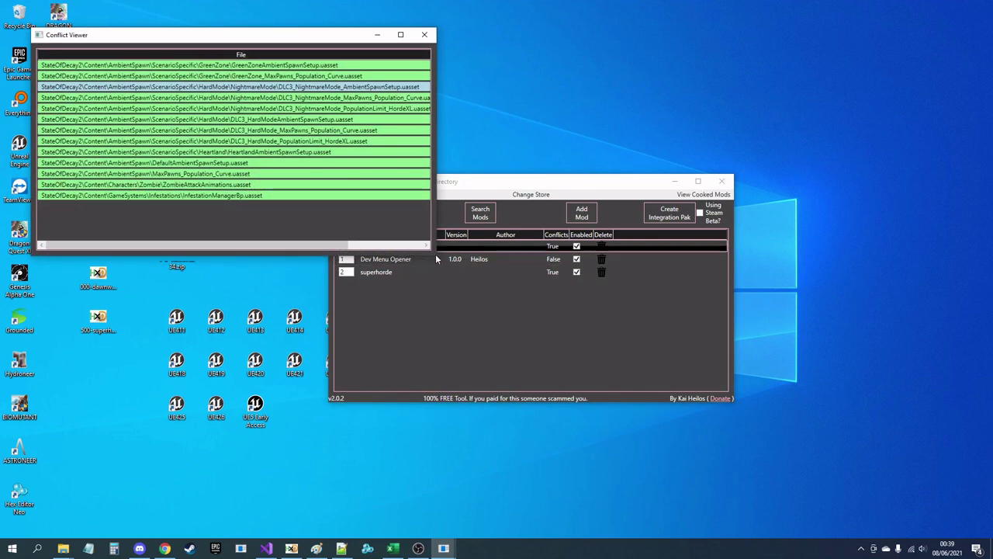
drag(435, 256, 841, 390)
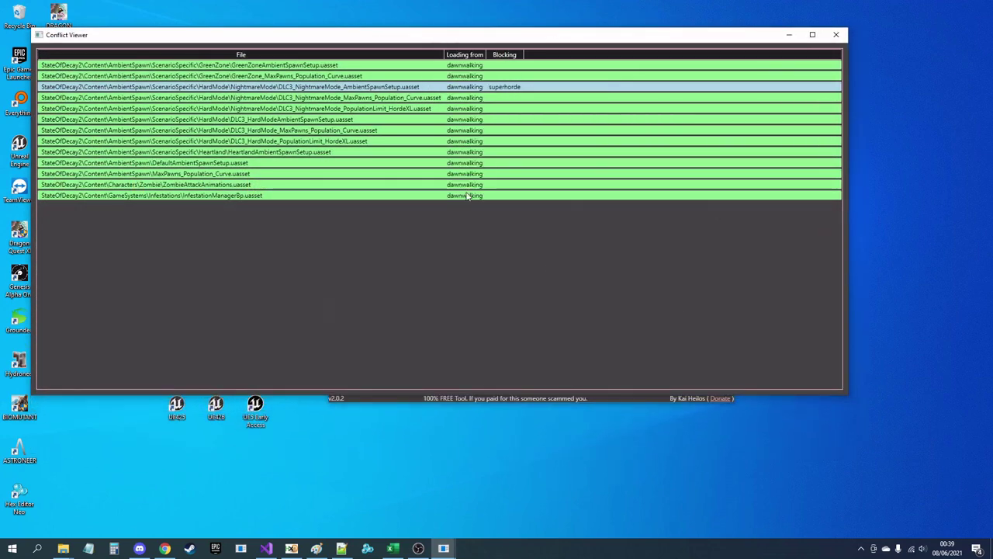
click(839, 36)
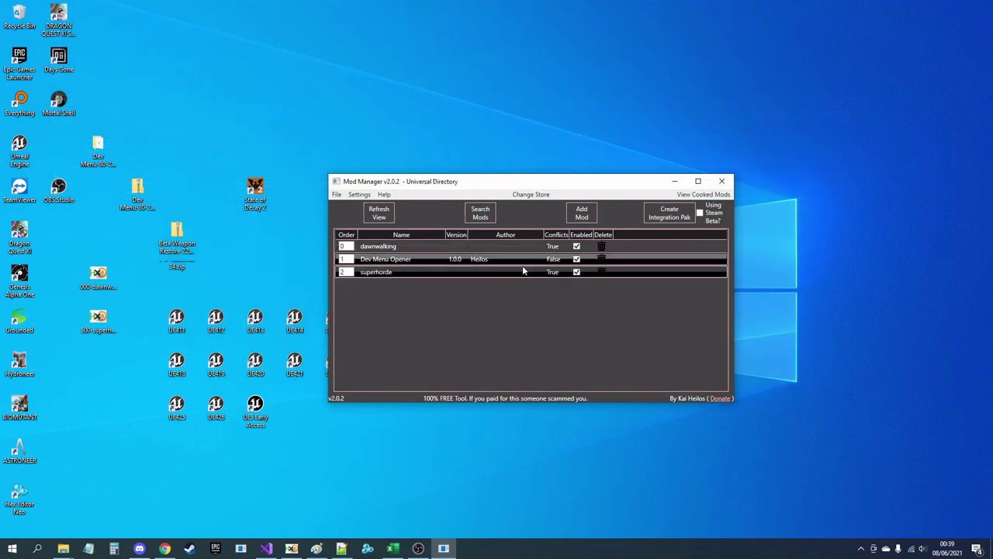
double_click(463, 273)
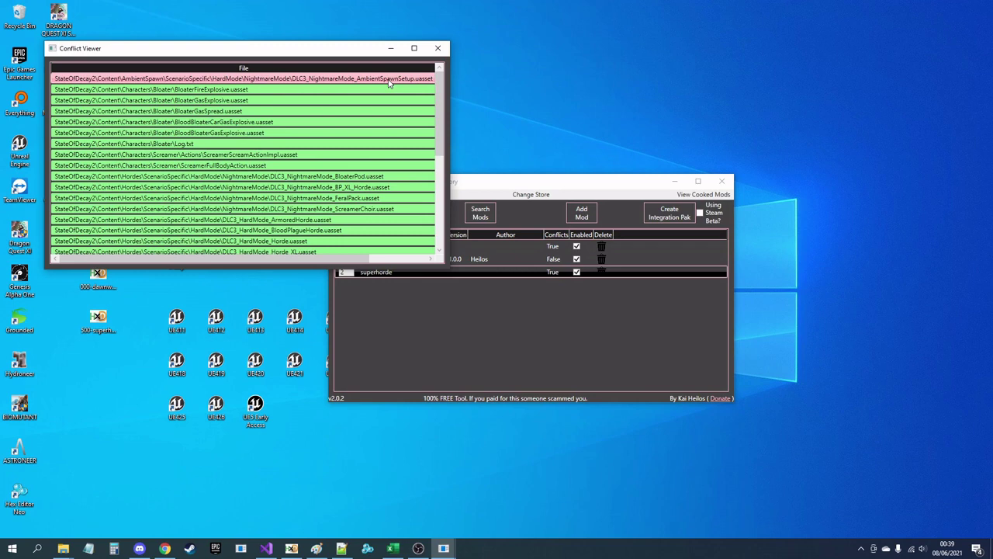
click(438, 48)
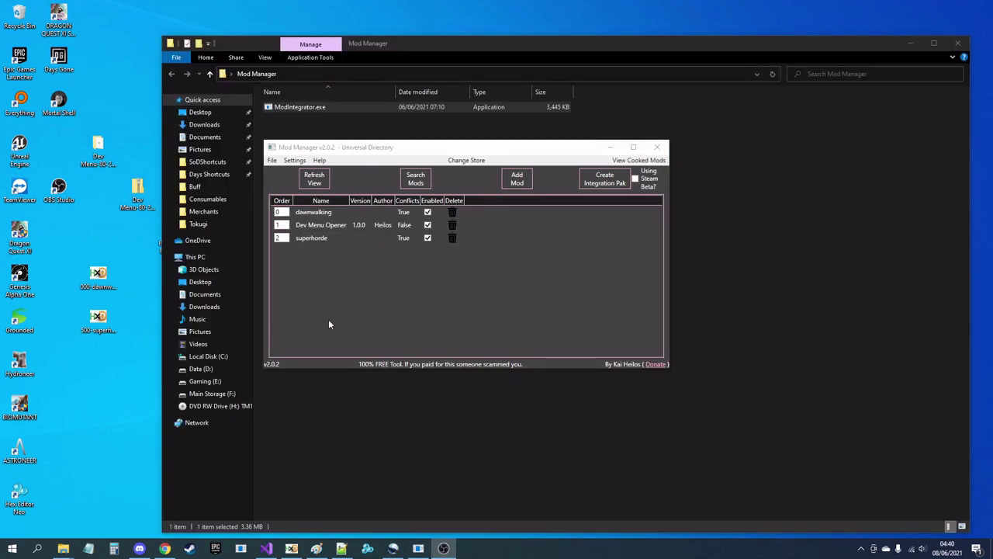
drag(459, 149, 503, 150)
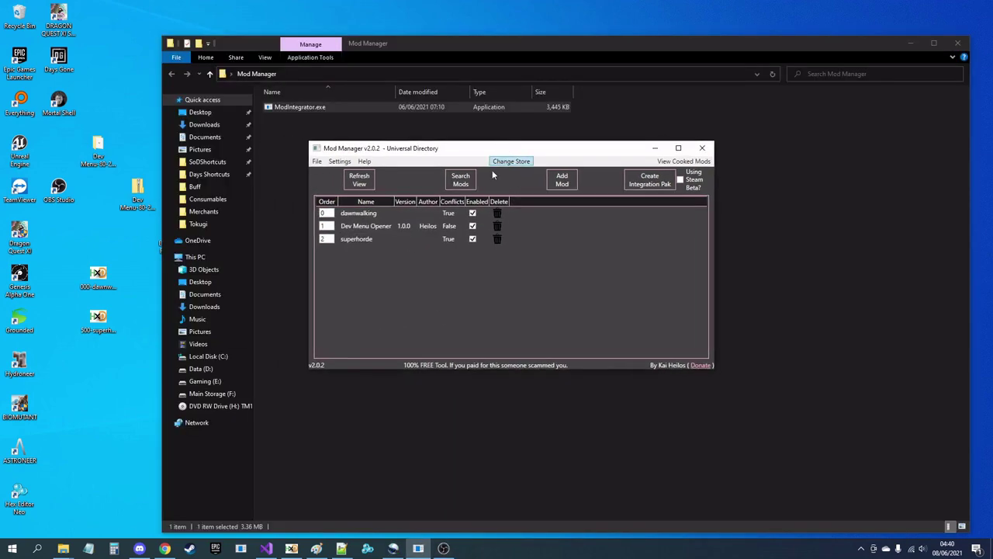
double_click(354, 217)
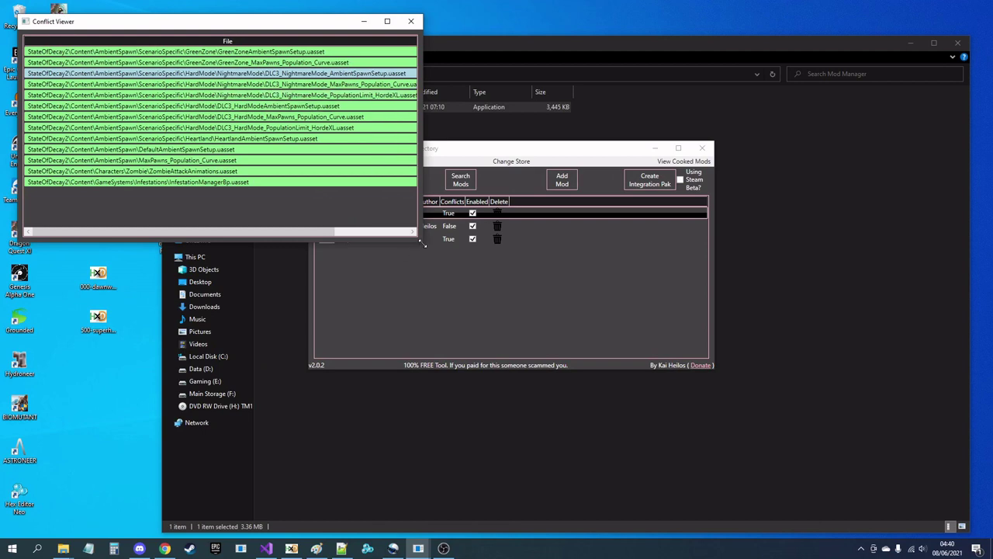
drag(423, 244, 549, 287)
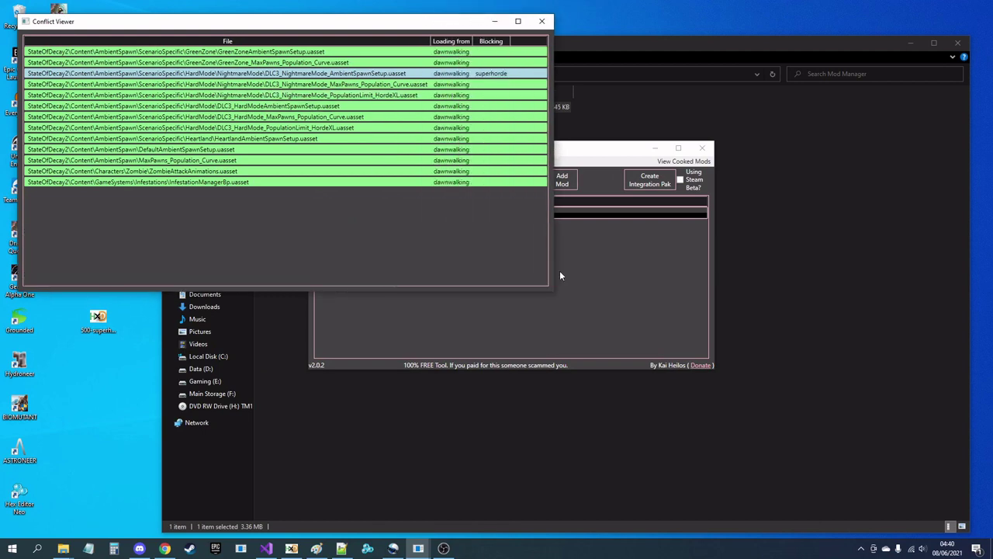
click(542, 21)
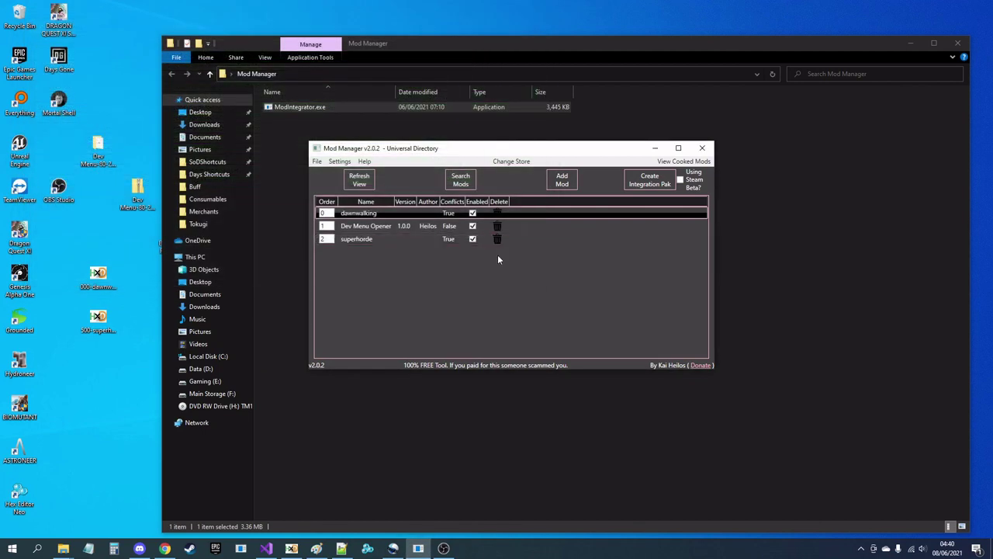
click(357, 239)
drag(359, 217, 354, 216)
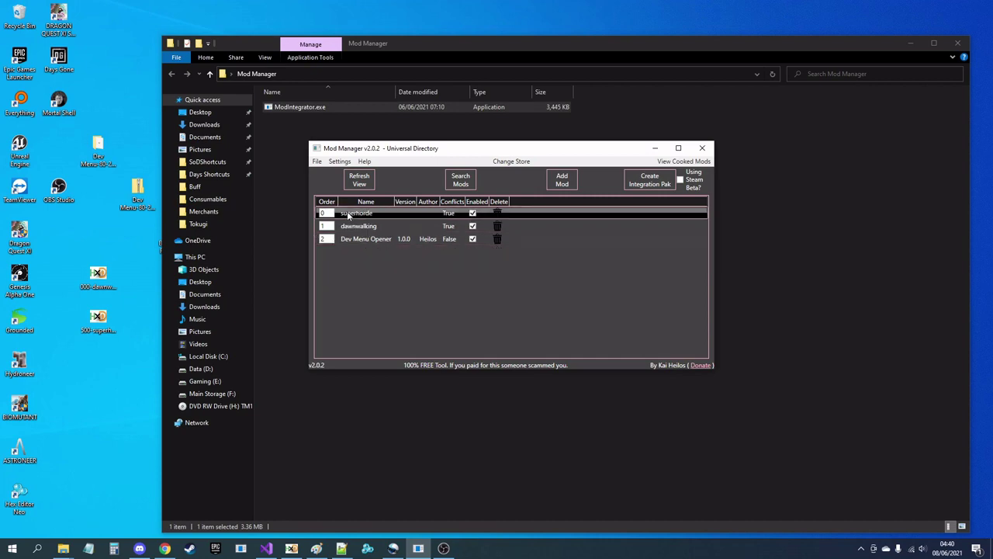
double_click(354, 216)
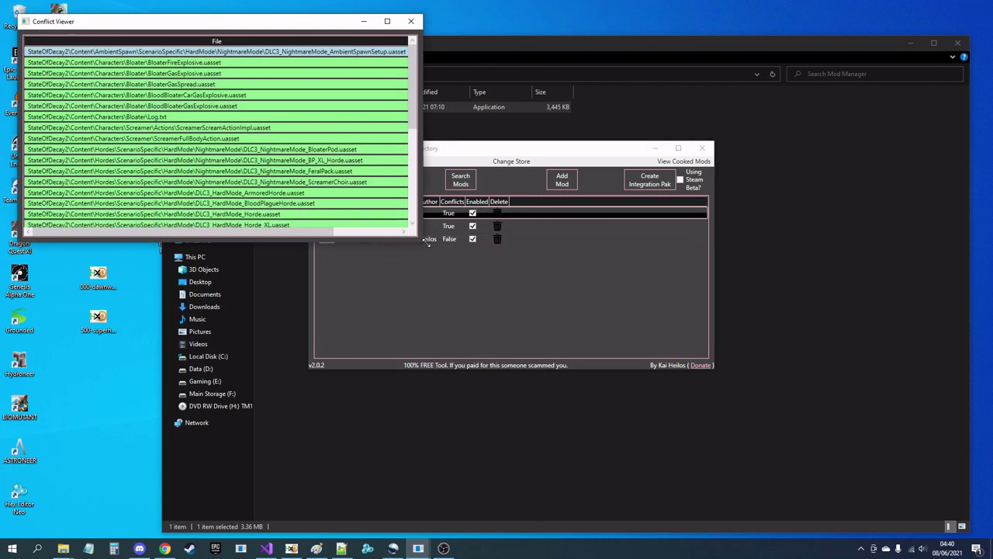
drag(422, 237, 617, 307)
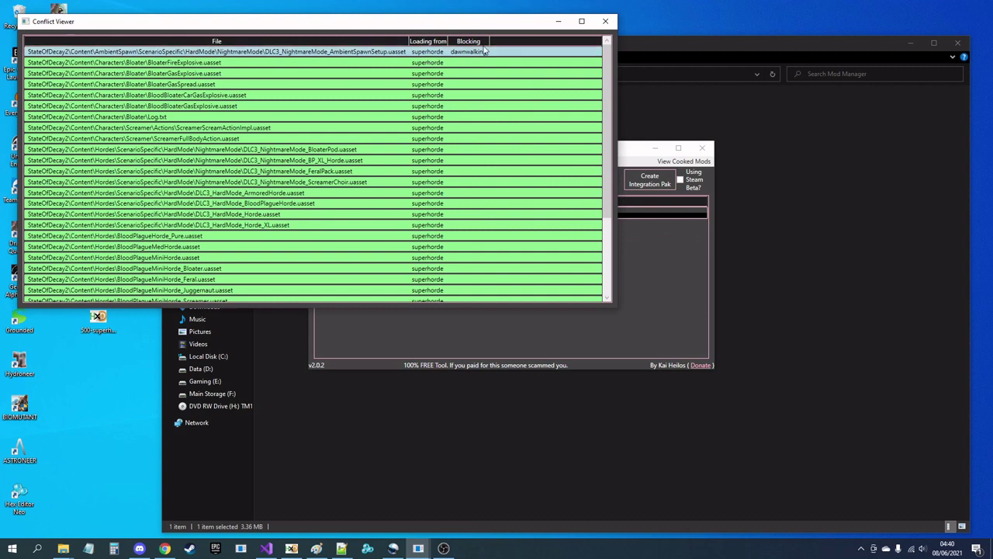
click(606, 21)
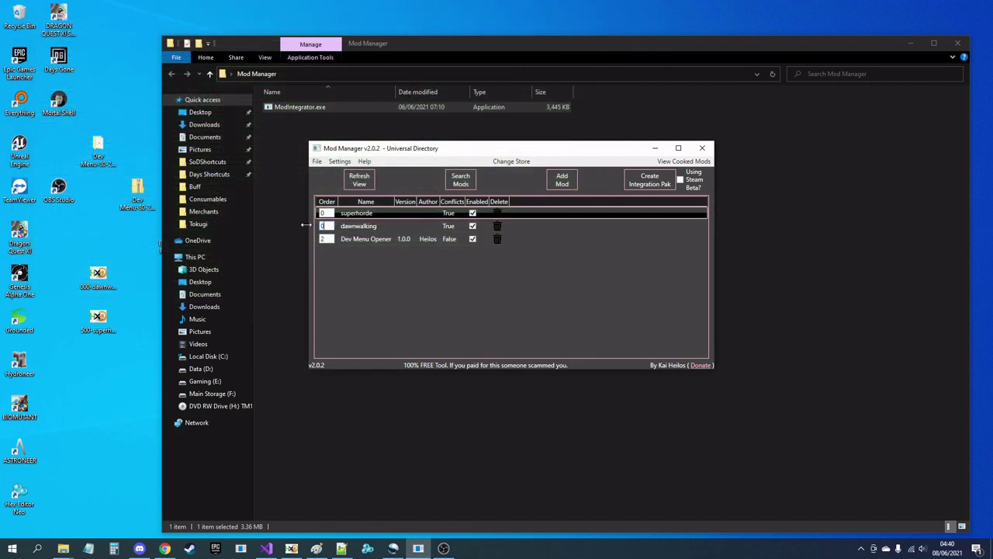
drag(305, 224, 326, 226)
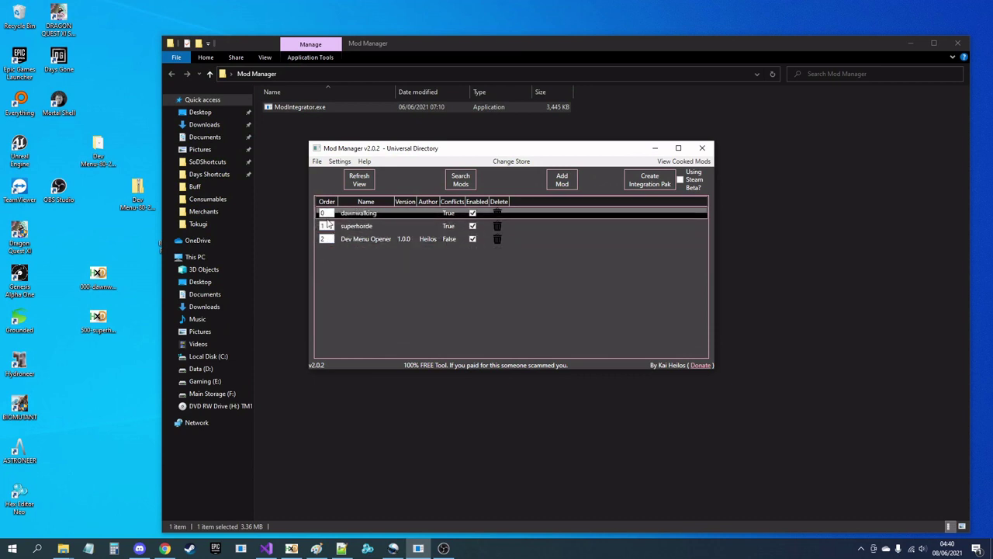
drag(322, 225, 354, 239)
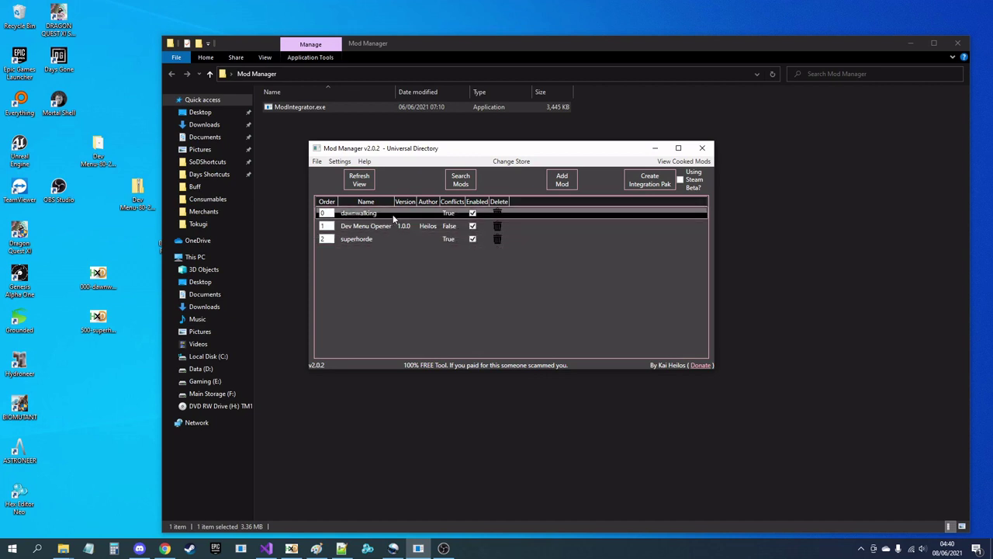
- Tick 'Using Steam Beta?', create the integration pak, and acknowledge the success message
click(640, 182)
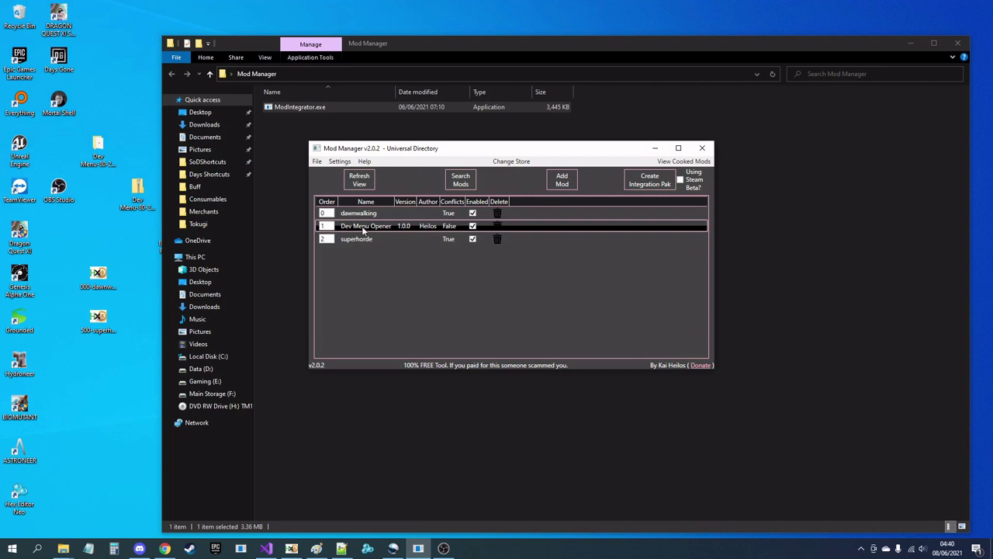
click(680, 180)
click(639, 185)
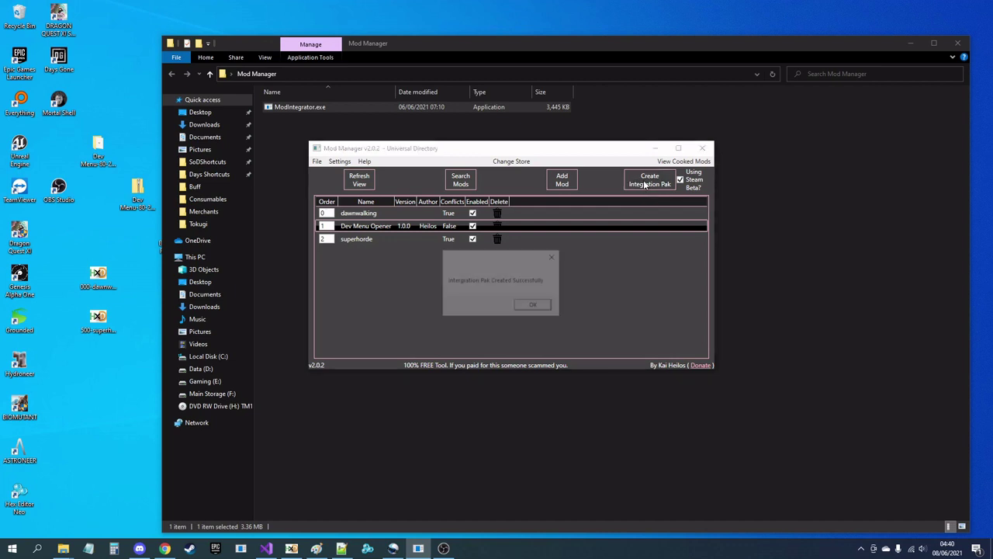
click(532, 306)
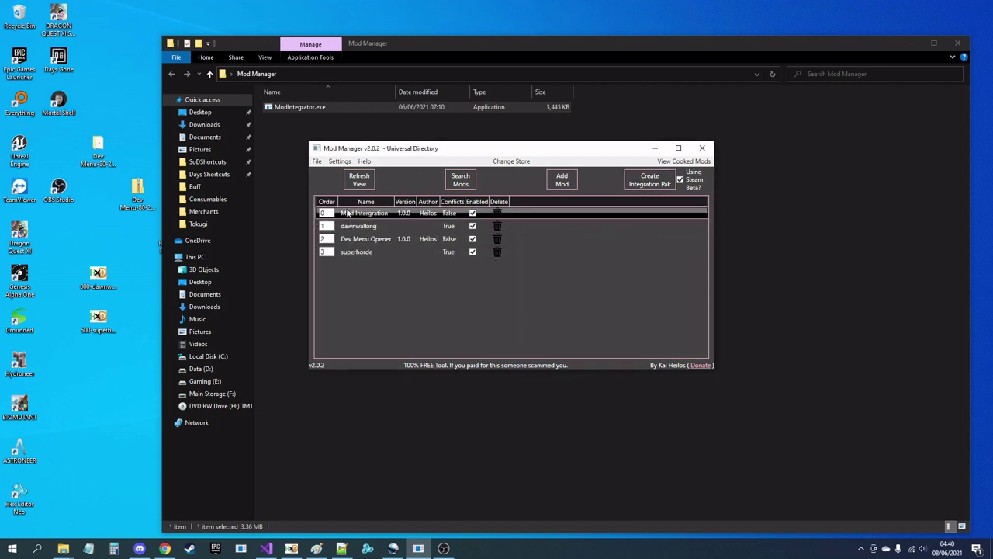
click(373, 239)
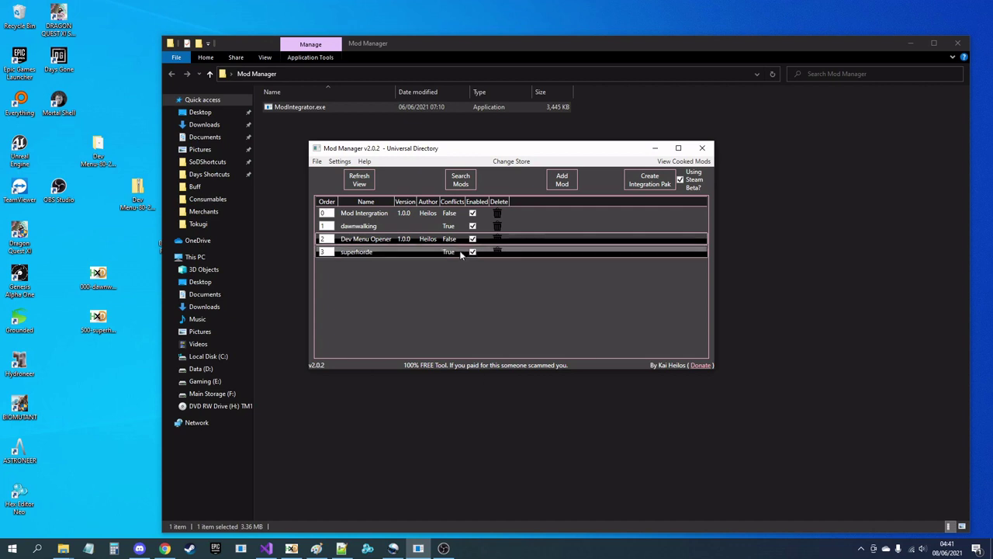
click(381, 216)
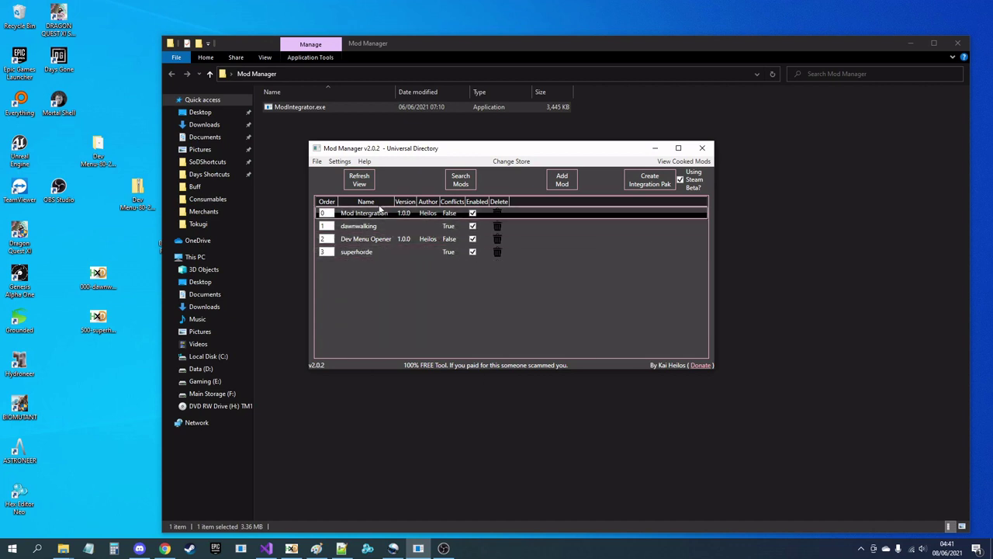